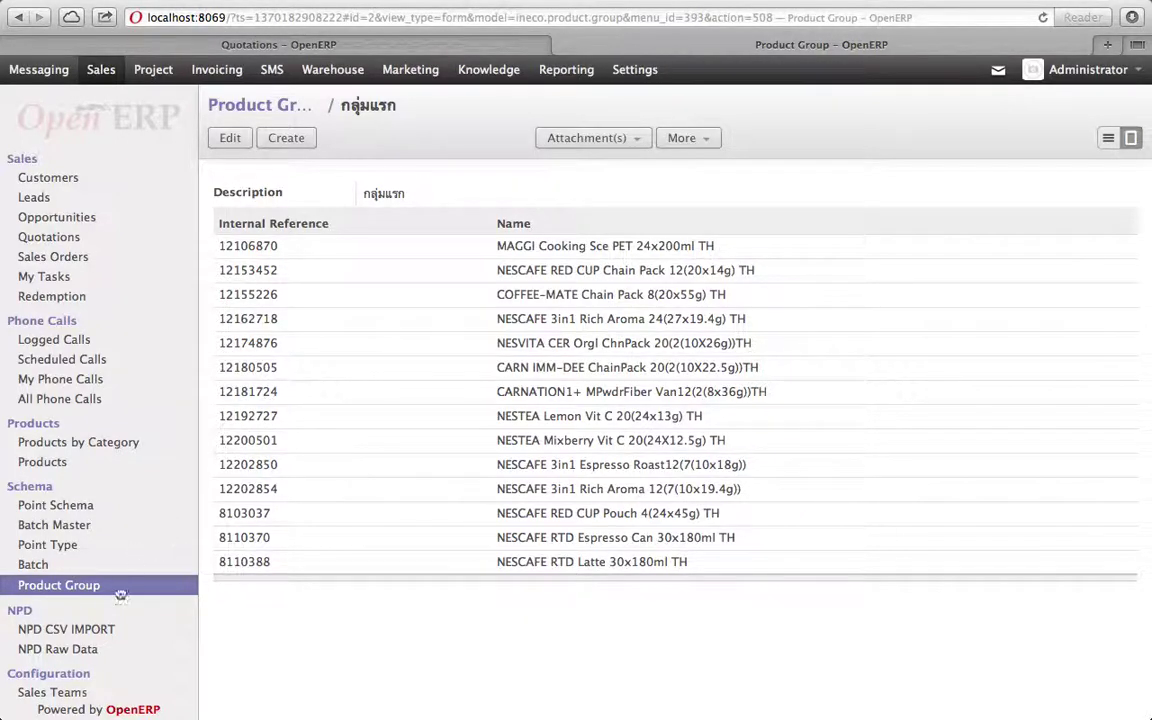
# Open the Buy Product In Group rule of Point Schema – May for editing
pyautogui.click(74, 506)
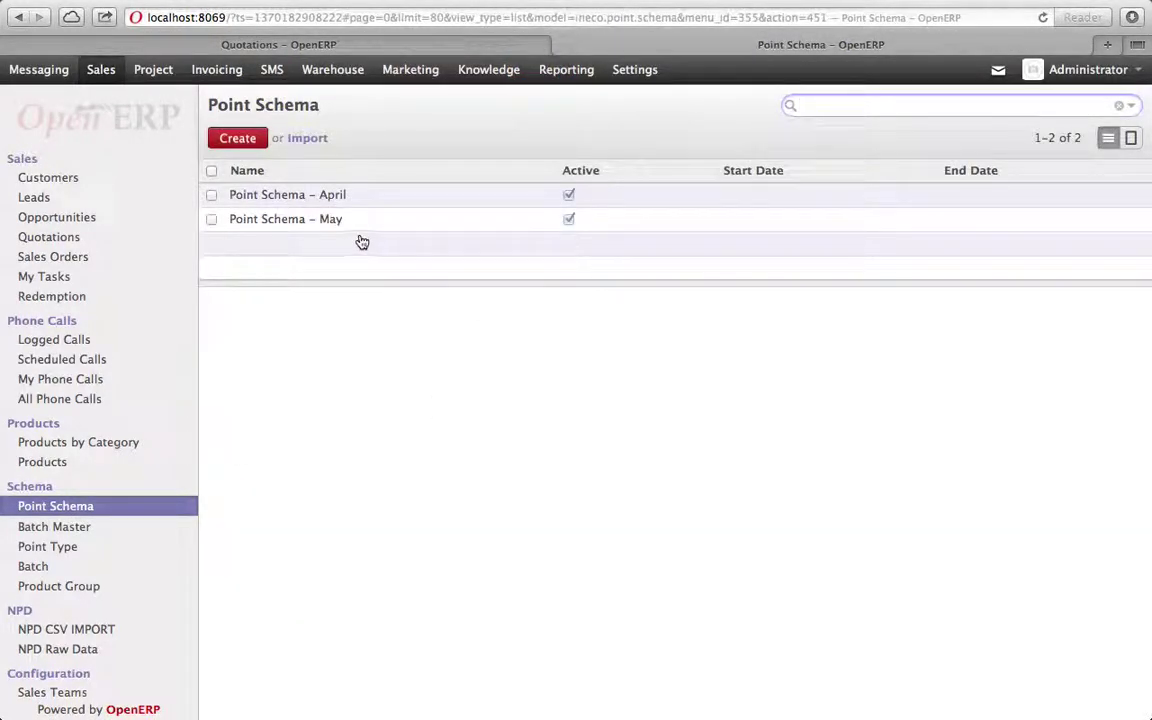
pyautogui.click(263, 224)
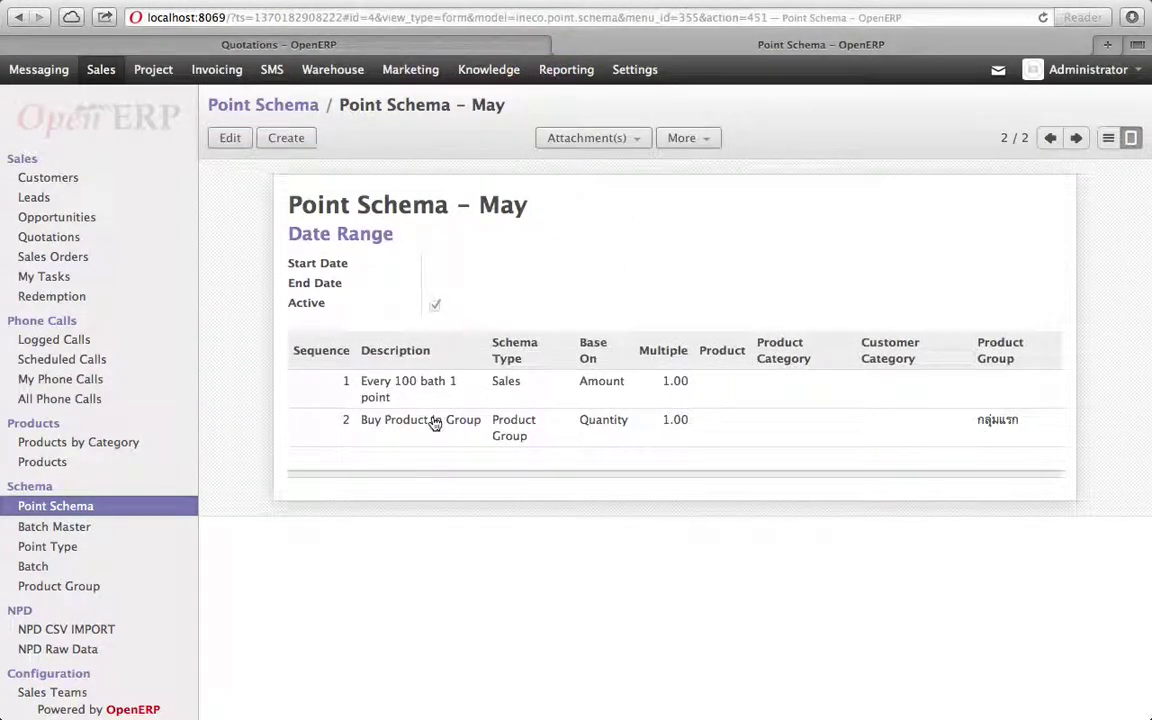
pyautogui.click(230, 138)
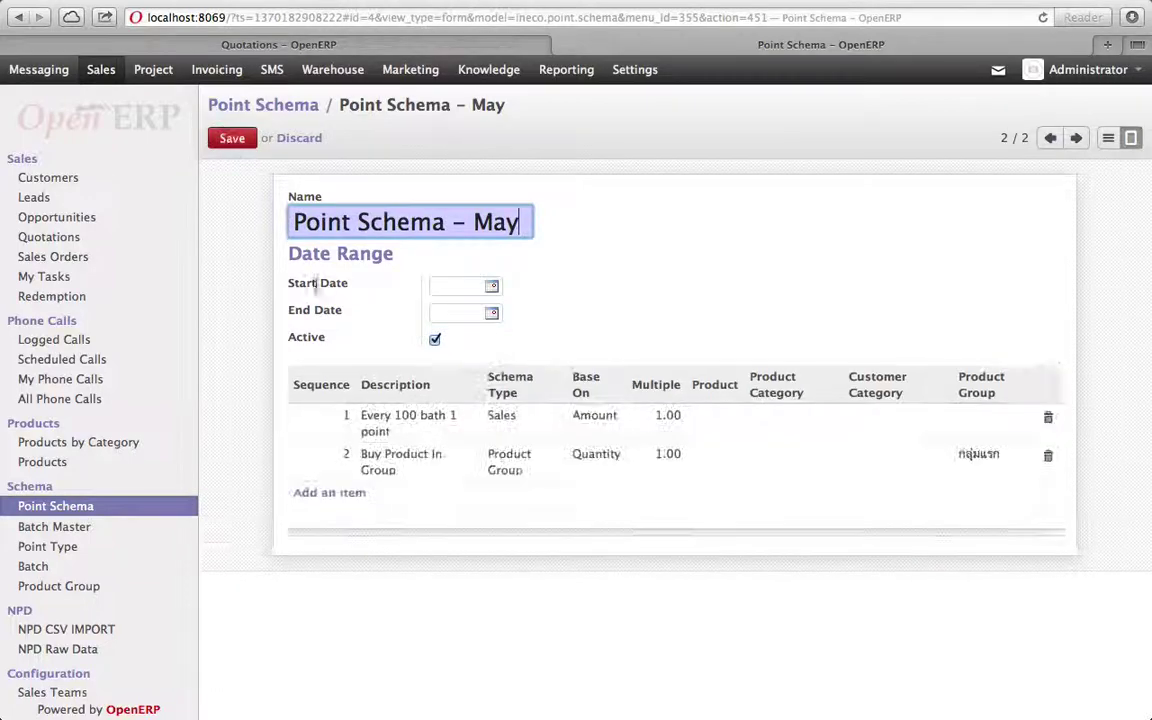
pyautogui.click(388, 457)
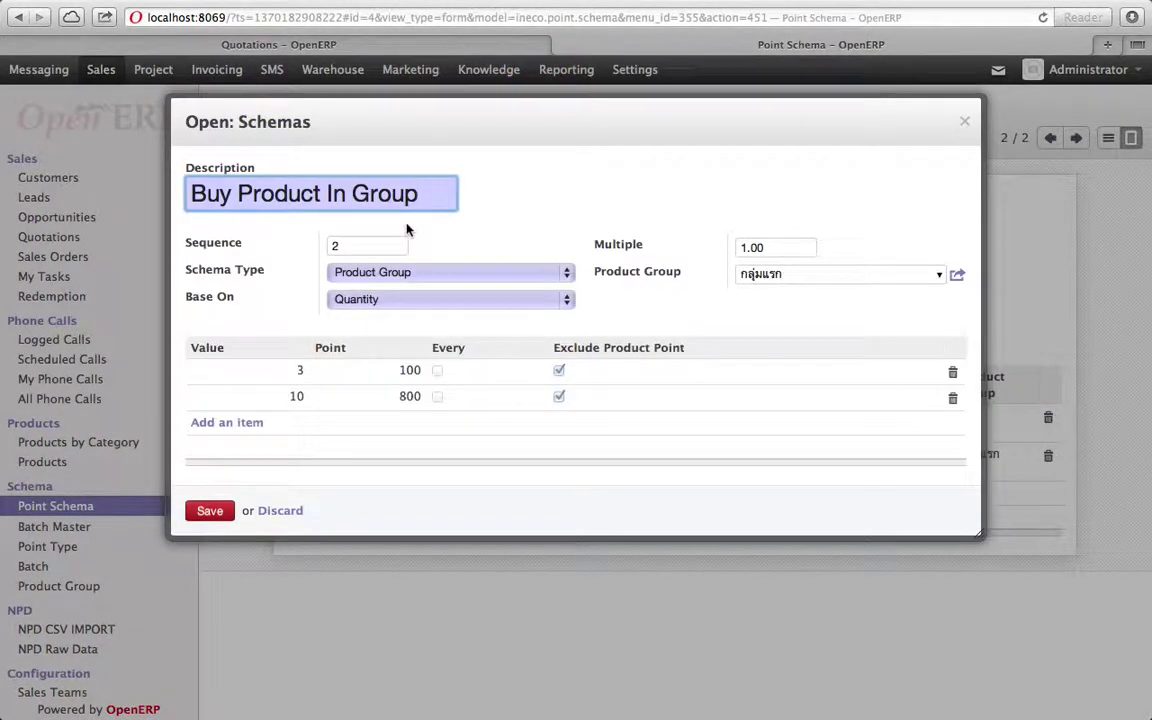
# Examine the rule's sequence, product group, and the available Schema Type and Base On options without changing them
pyautogui.click(380, 249)
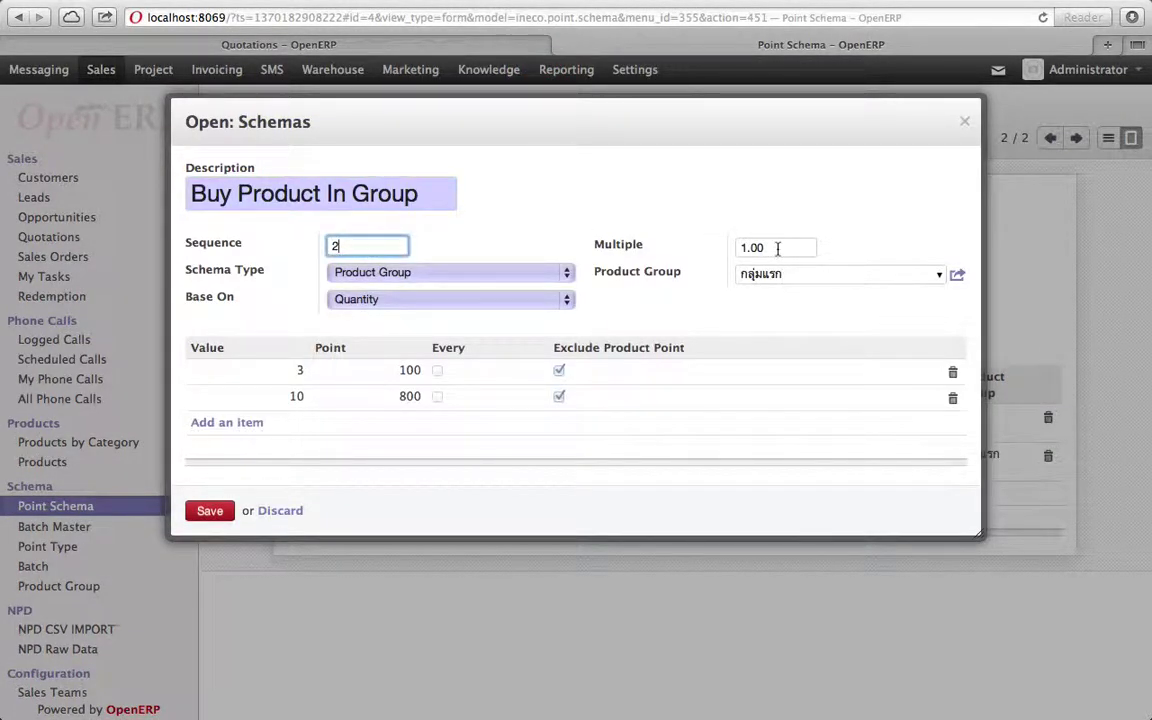
pyautogui.click(435, 274)
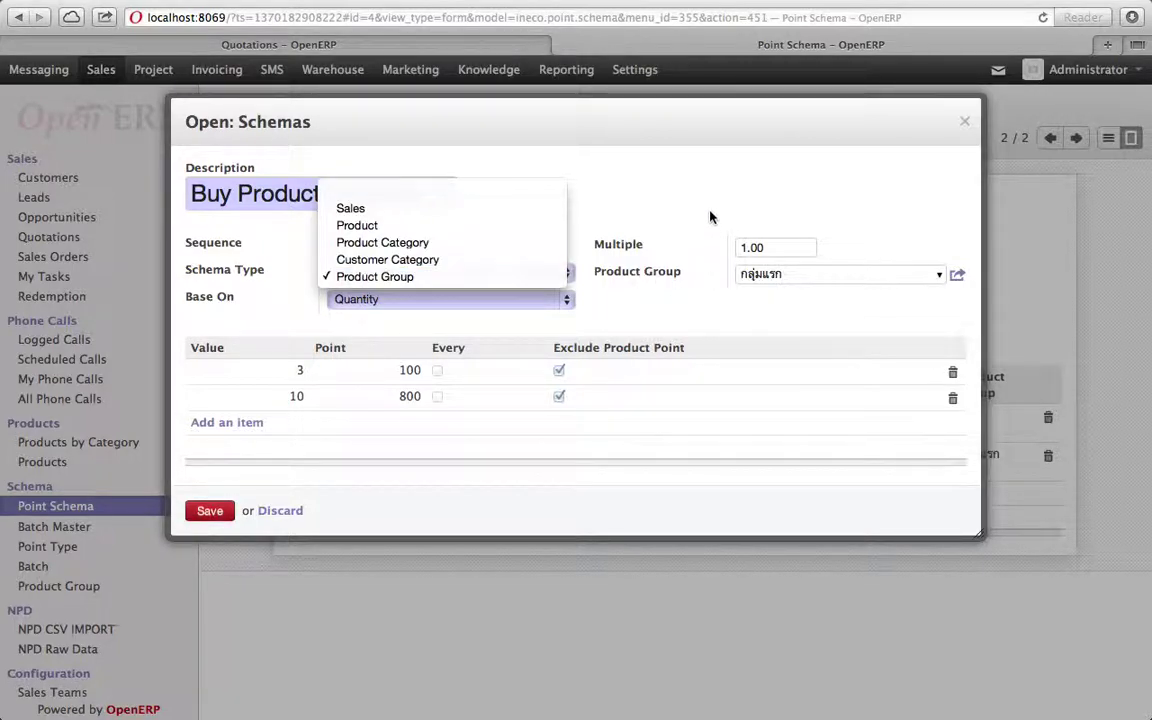
pyautogui.click(876, 268)
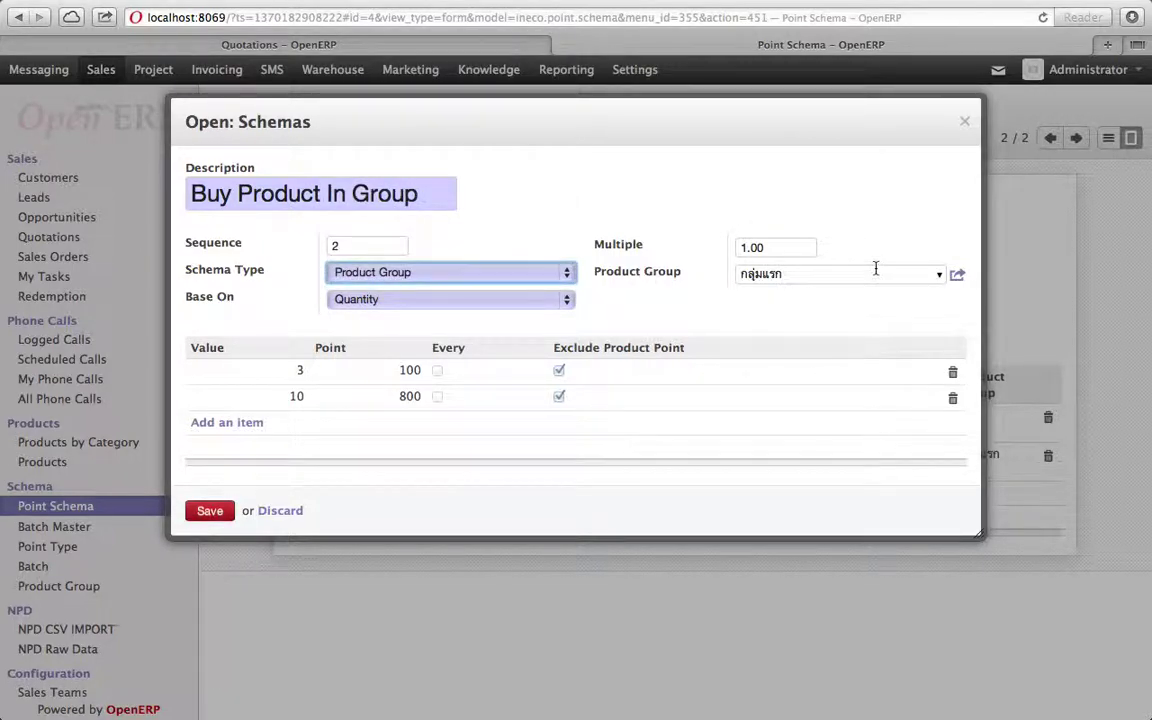
pyautogui.click(939, 274)
pyautogui.click(393, 323)
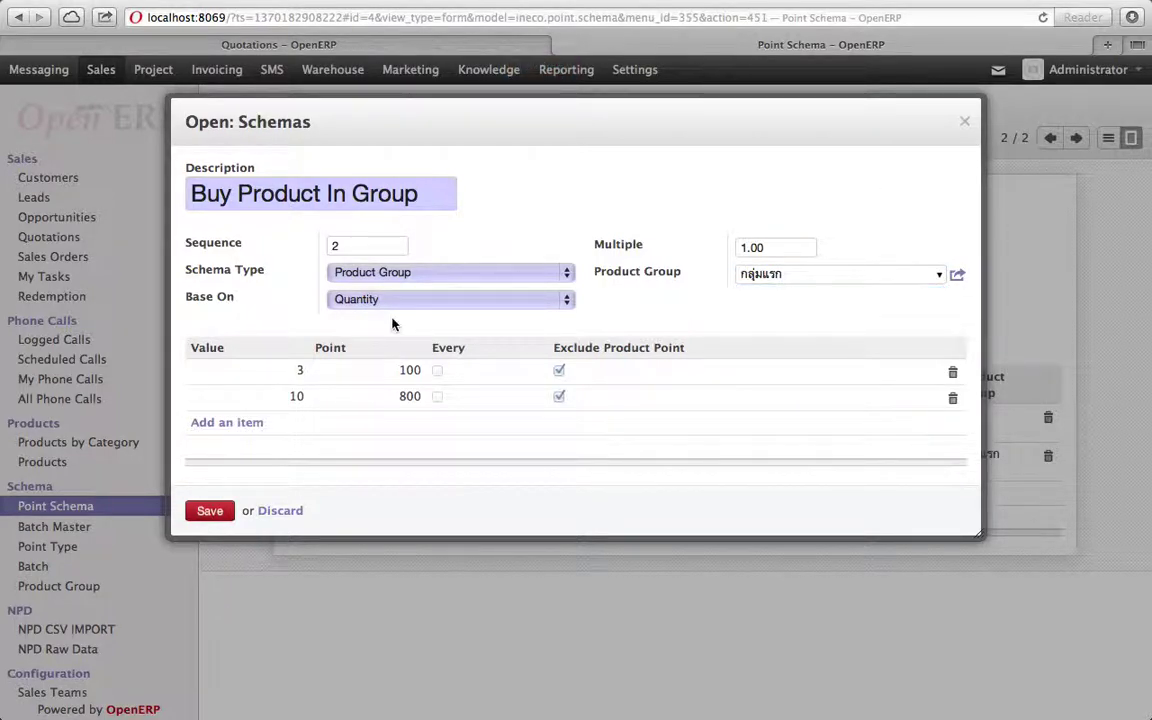
pyautogui.click(412, 298)
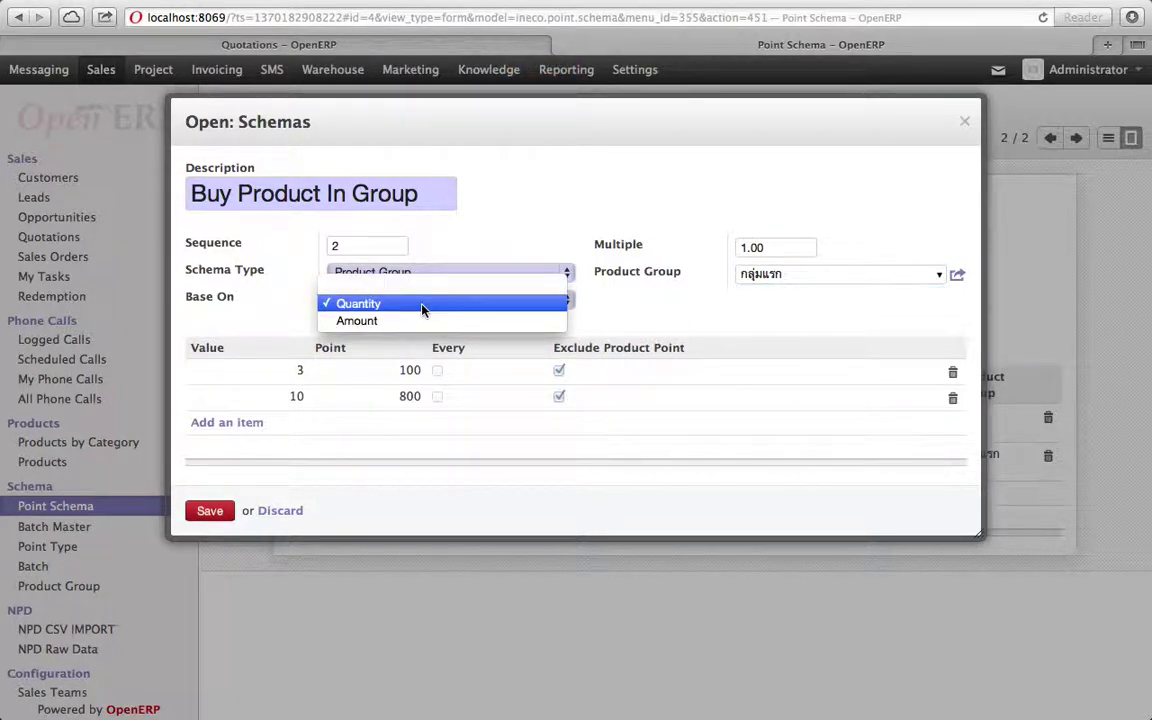
pyautogui.click(408, 303)
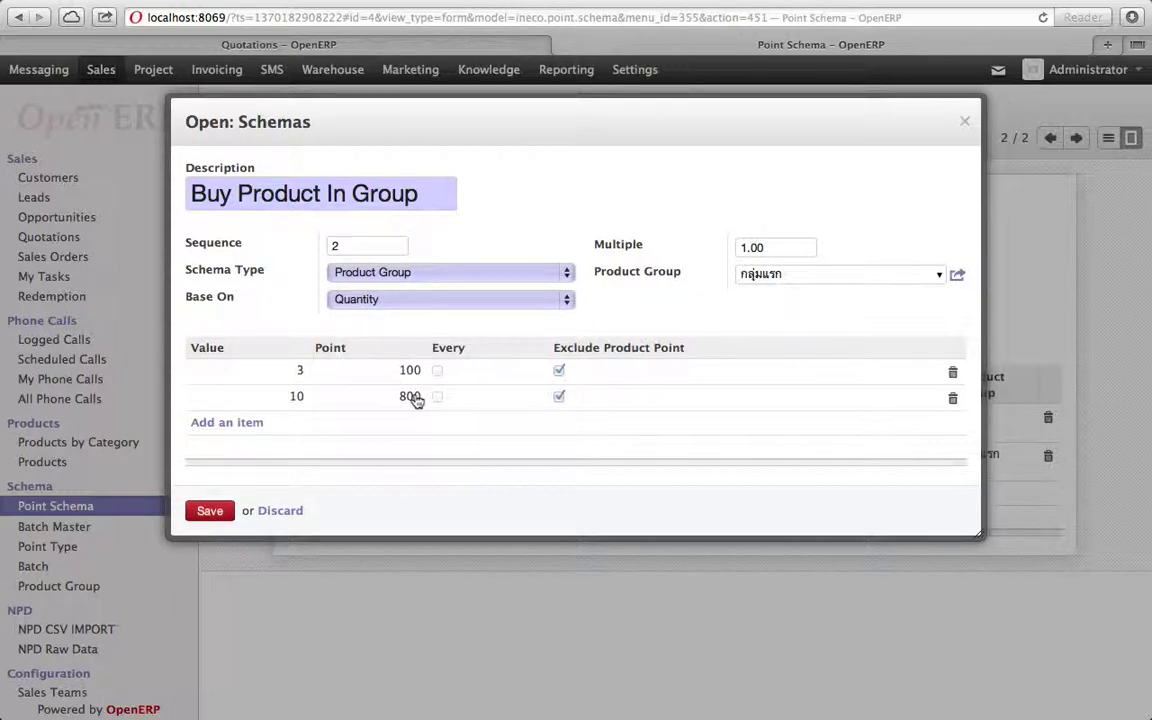
pyautogui.click(362, 302)
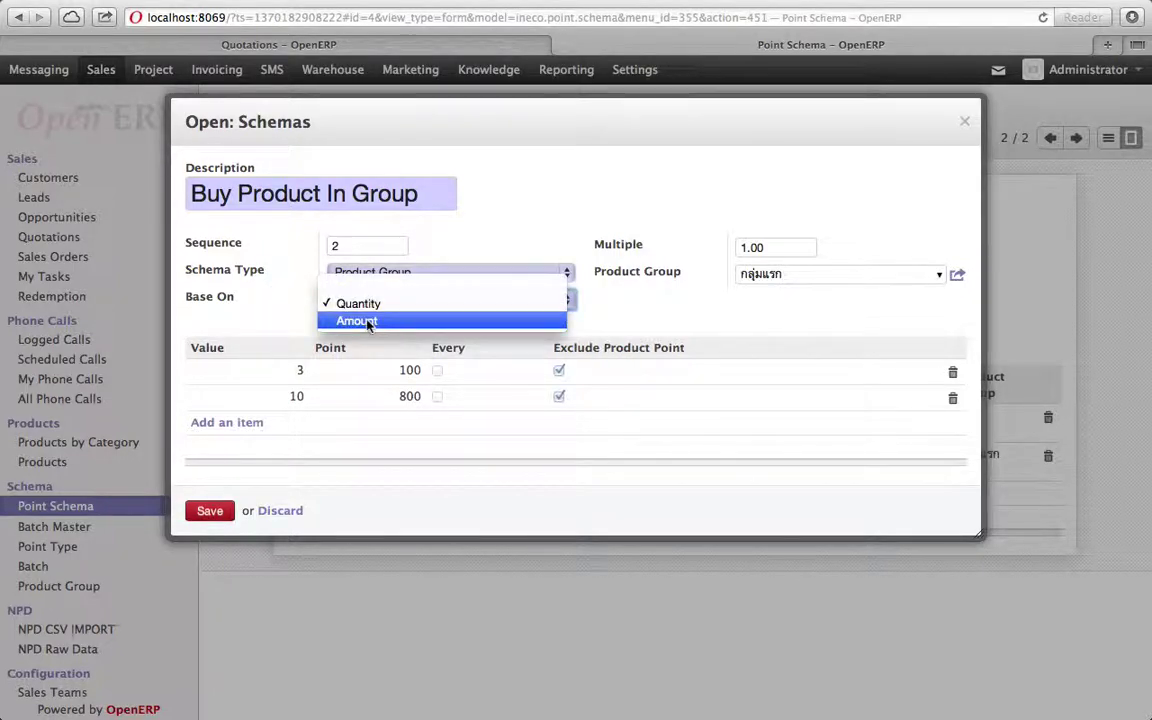
pyautogui.click(591, 268)
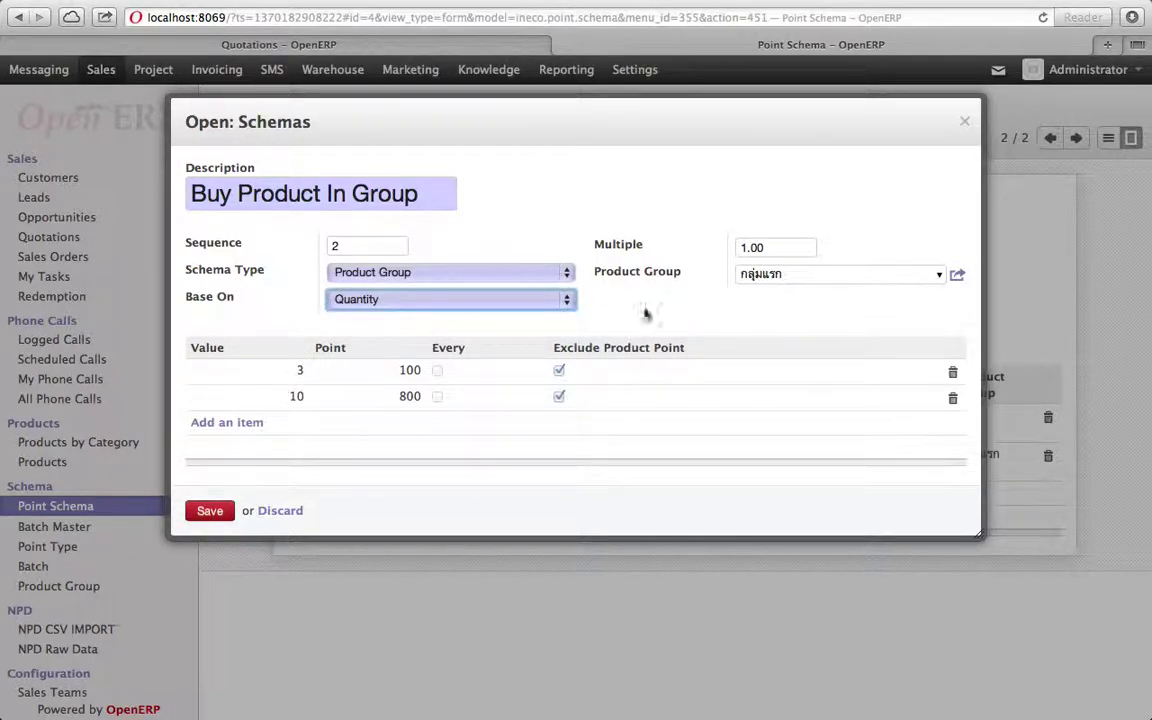
# Inspect the products in the rule's linked product group and recheck the Base On options, closing the rule without saving
pyautogui.click(960, 277)
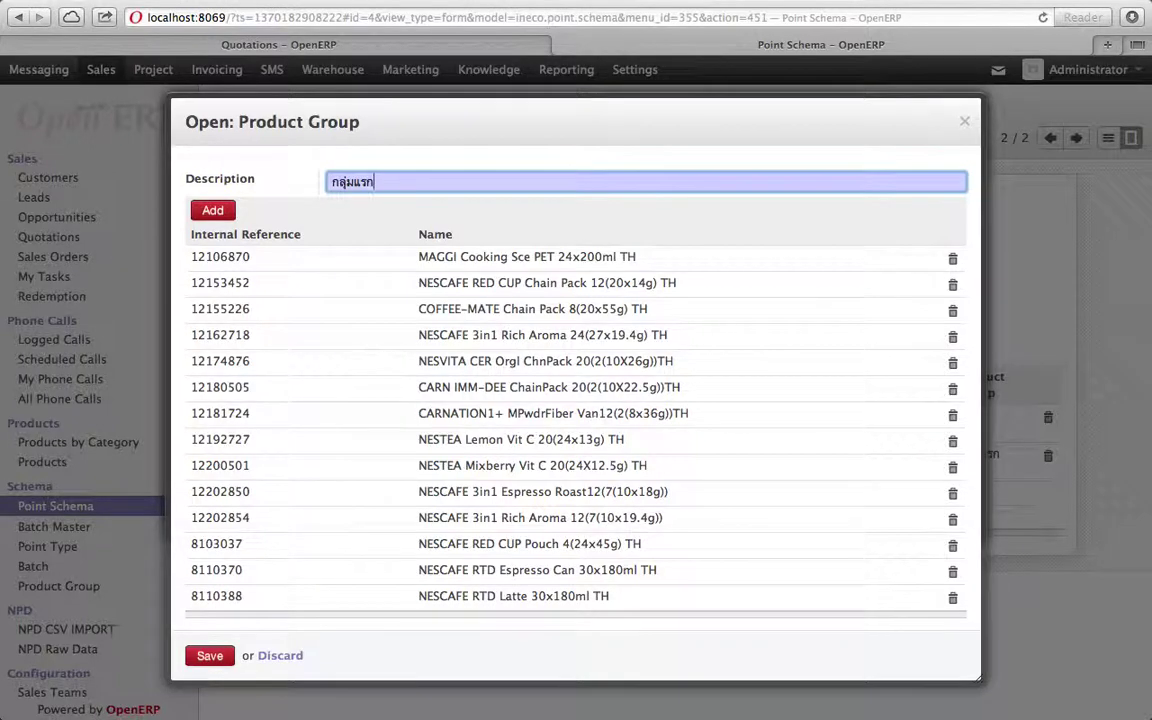
pyautogui.click(964, 121)
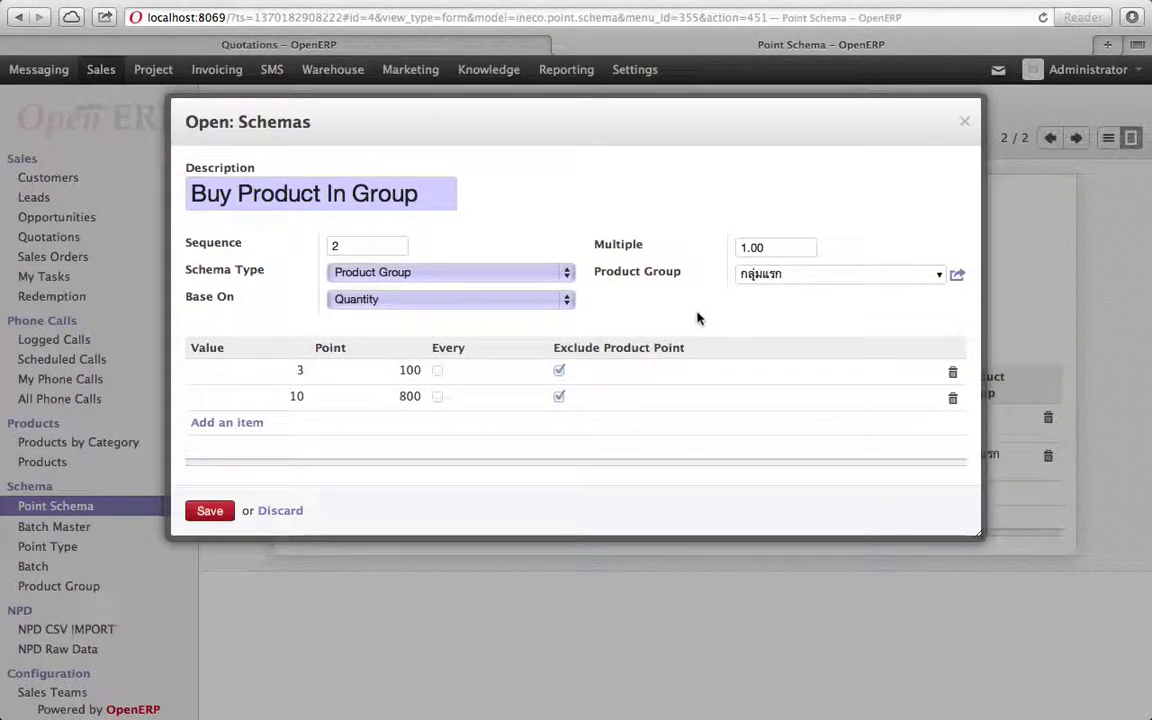
pyautogui.click(462, 298)
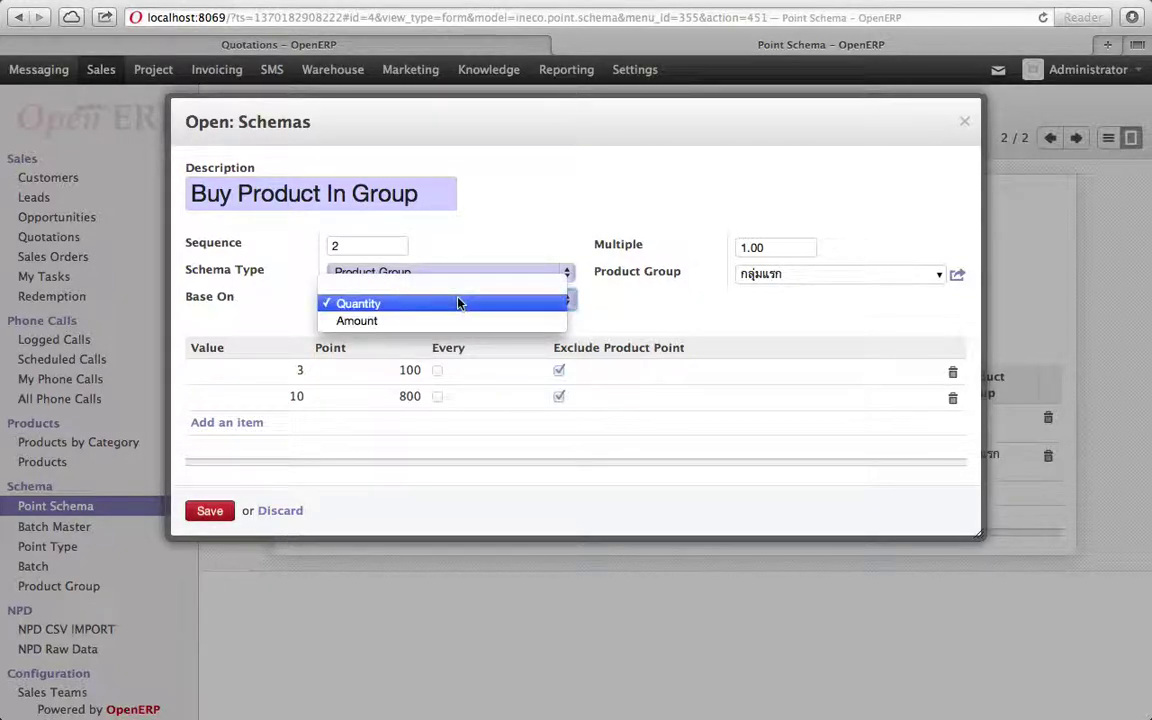
pyautogui.click(655, 318)
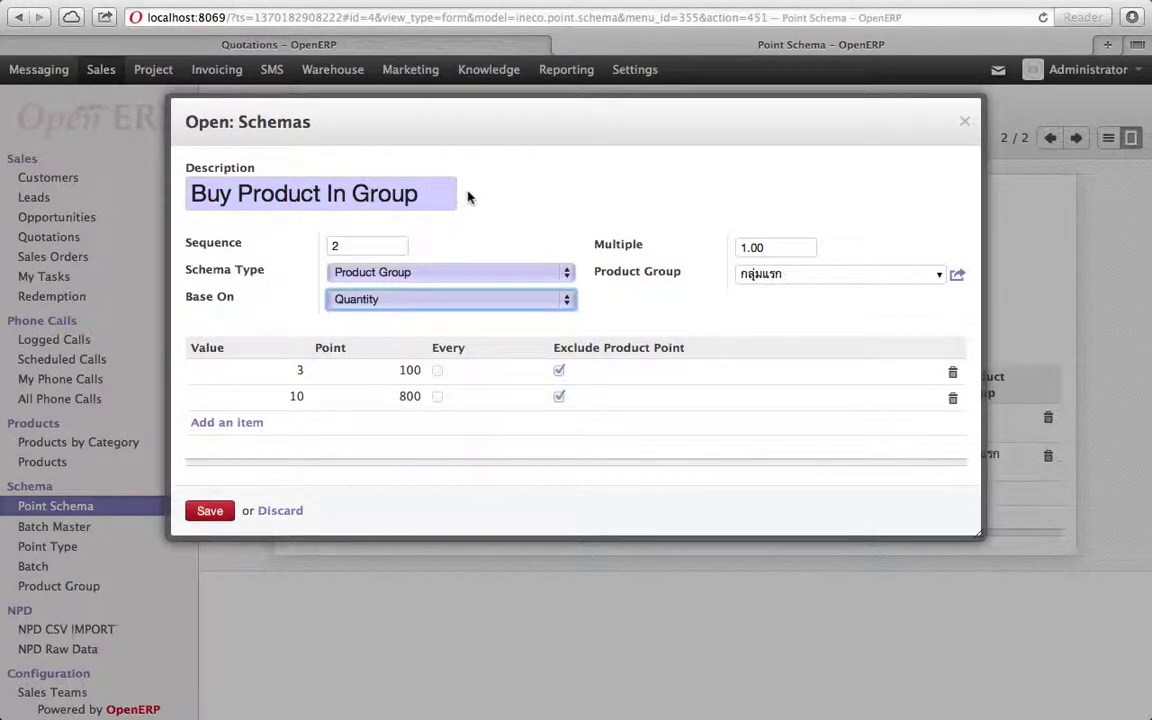
pyautogui.click(965, 123)
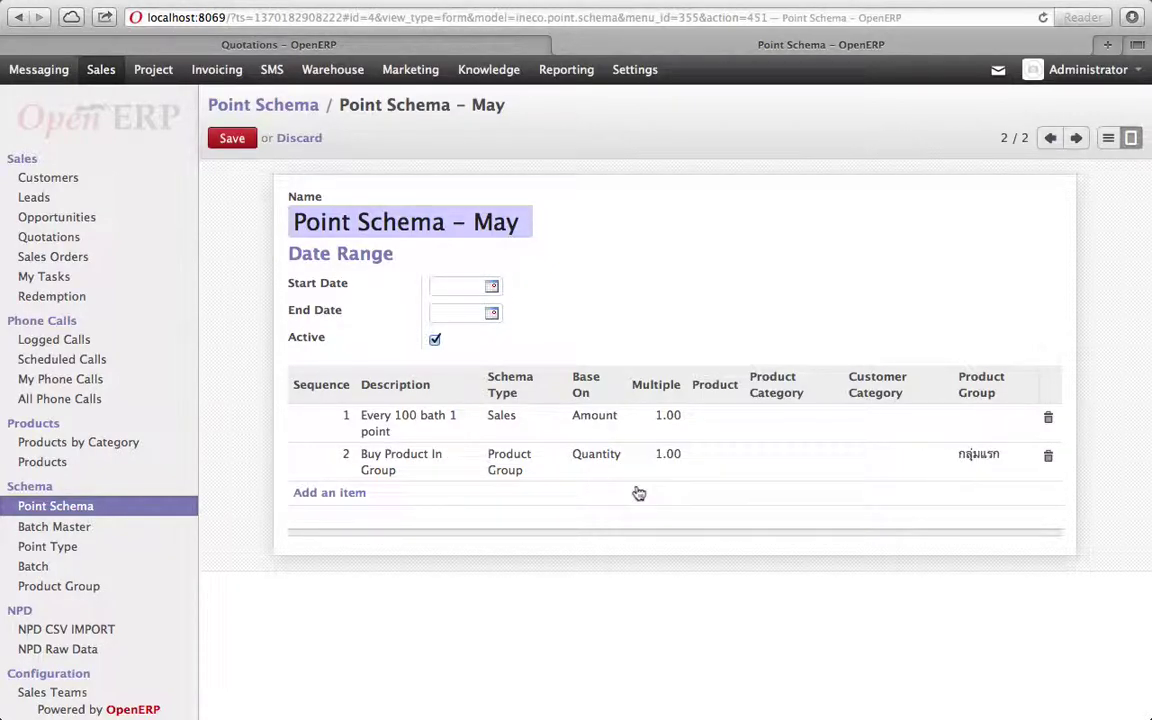
# Review the Buy Product In Group rule once more, close it and discard the schema edit
pyautogui.click(406, 463)
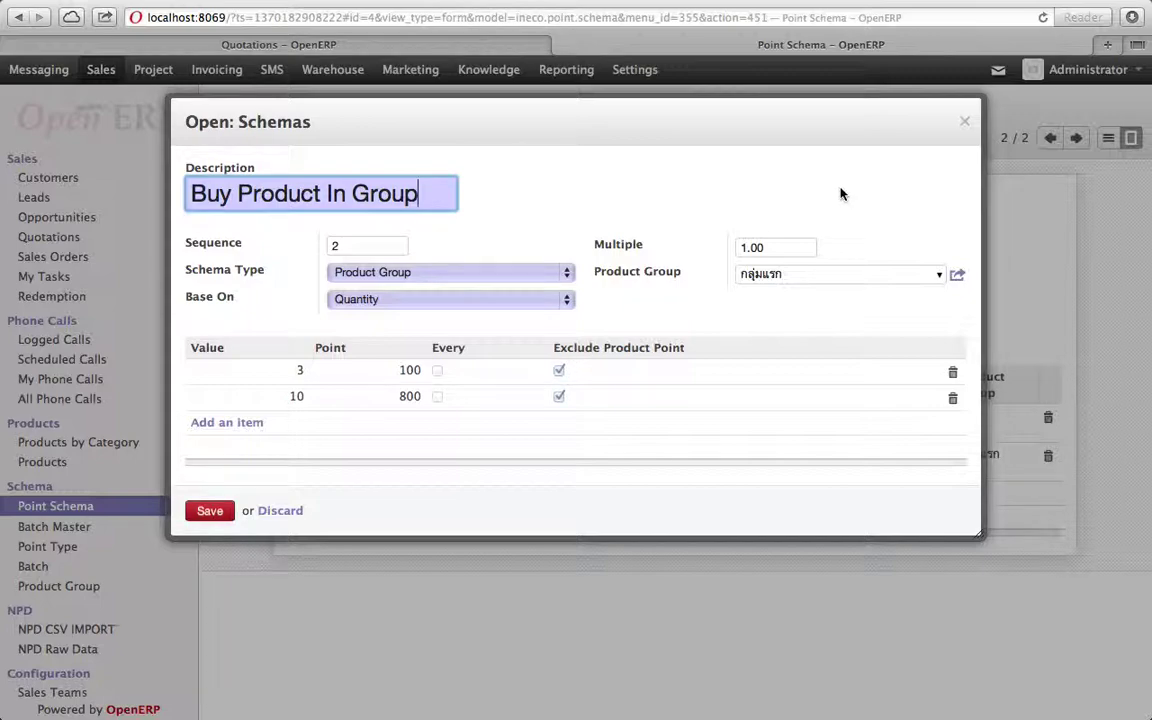
pyautogui.click(967, 133)
pyautogui.click(966, 124)
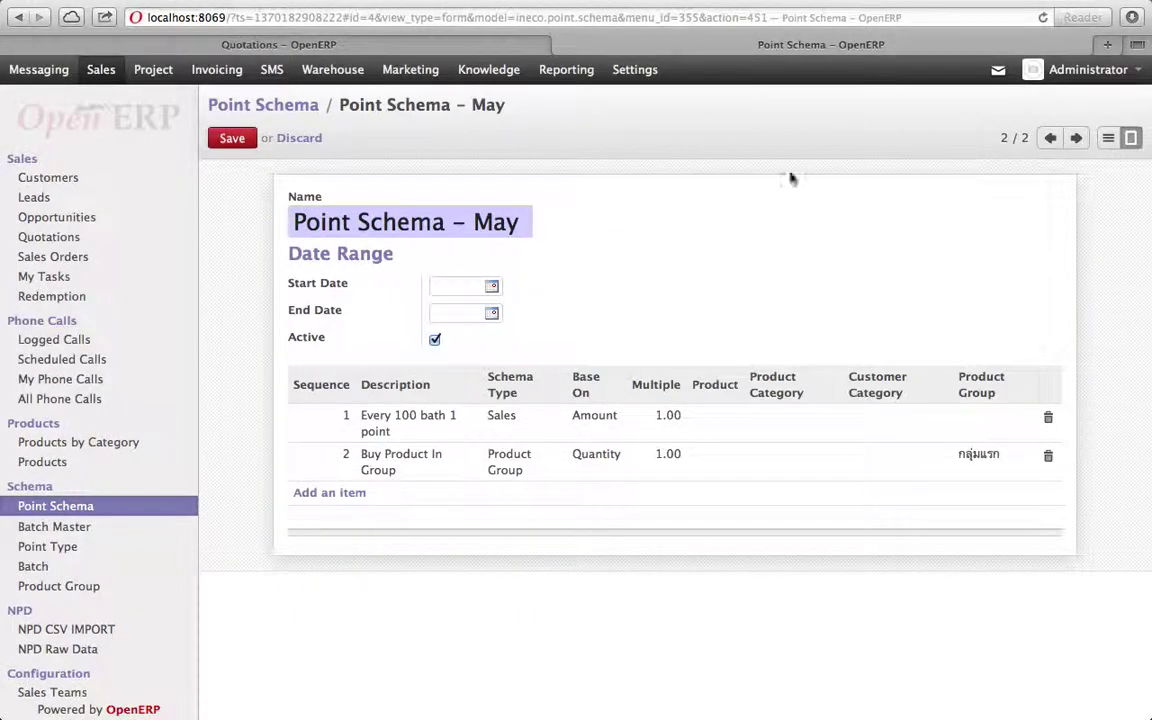
pyautogui.click(299, 139)
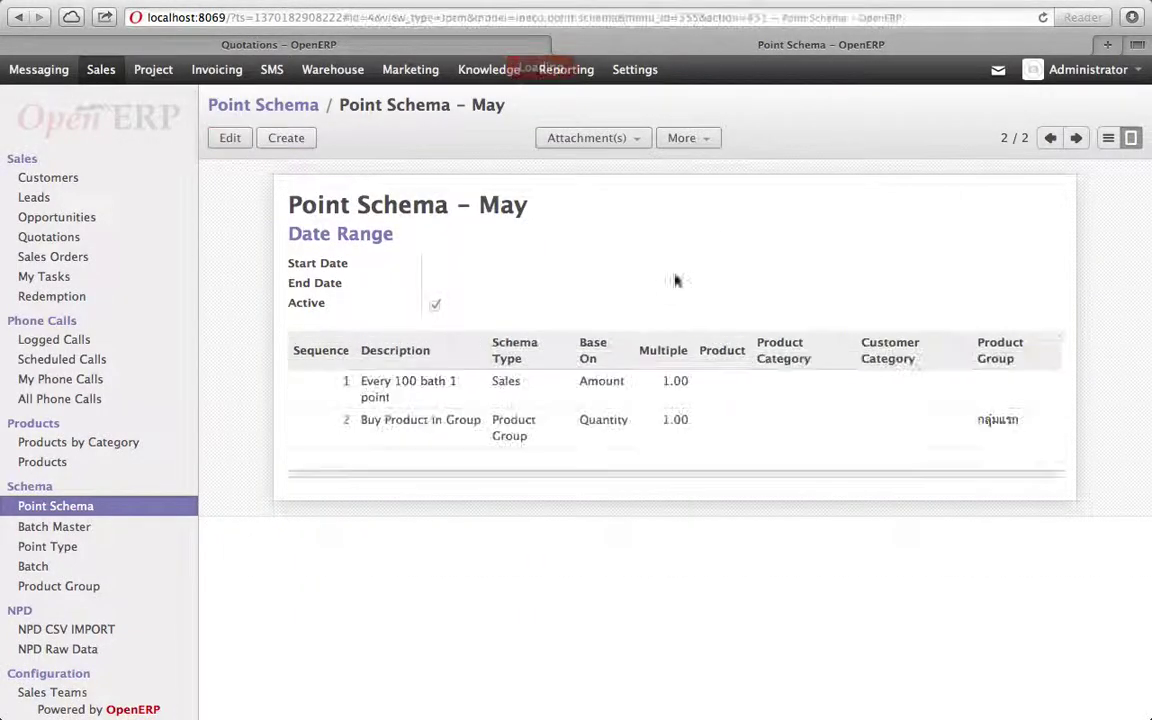
# Compare the rules of Point Schema – April and Point Schema – May, returning to the schema list
pyautogui.click(1108, 138)
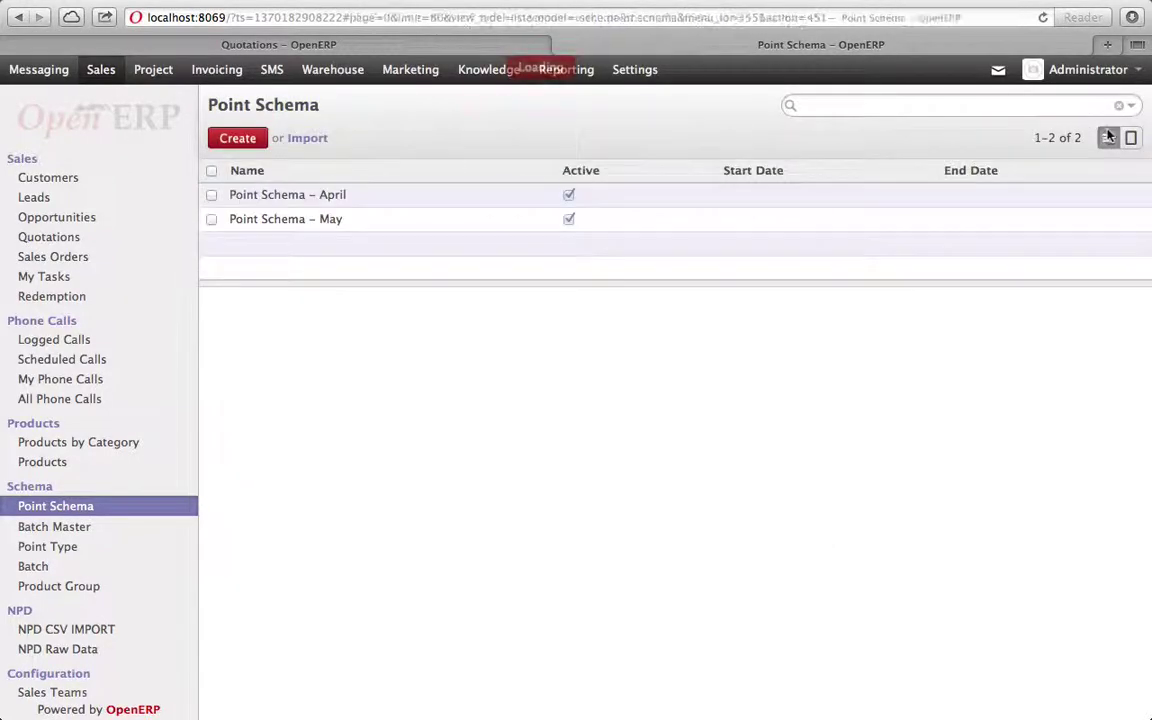
pyautogui.click(341, 198)
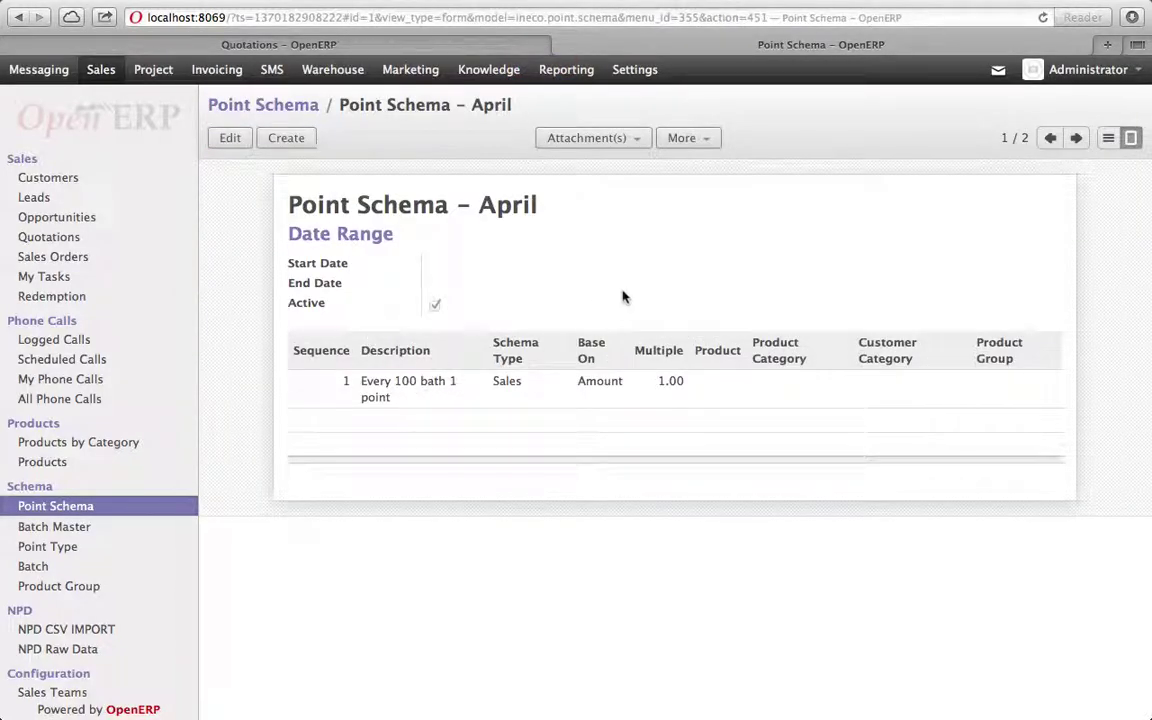
pyautogui.click(1109, 139)
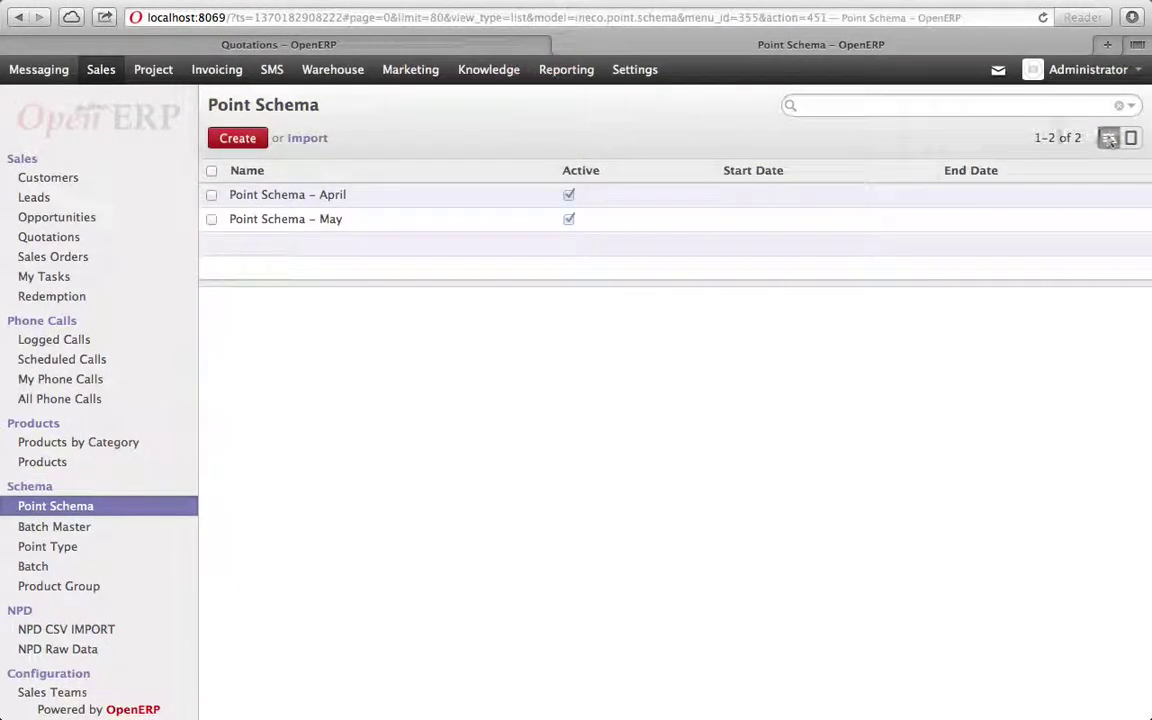
pyautogui.click(270, 220)
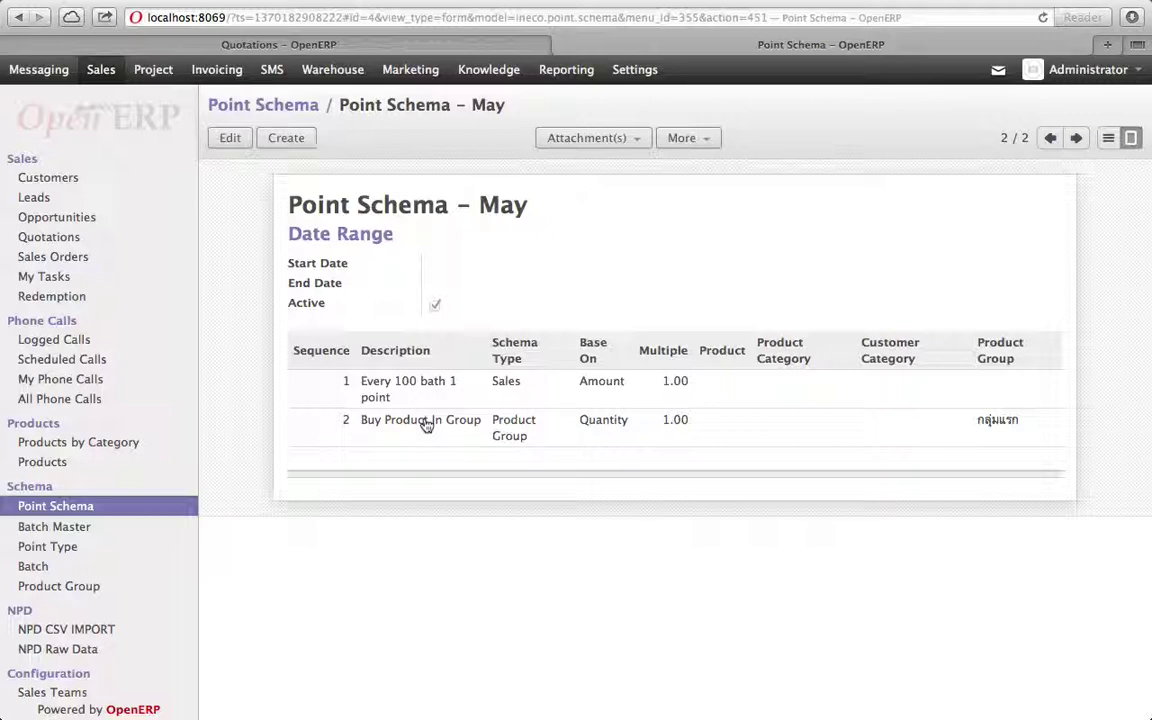
pyautogui.click(1109, 137)
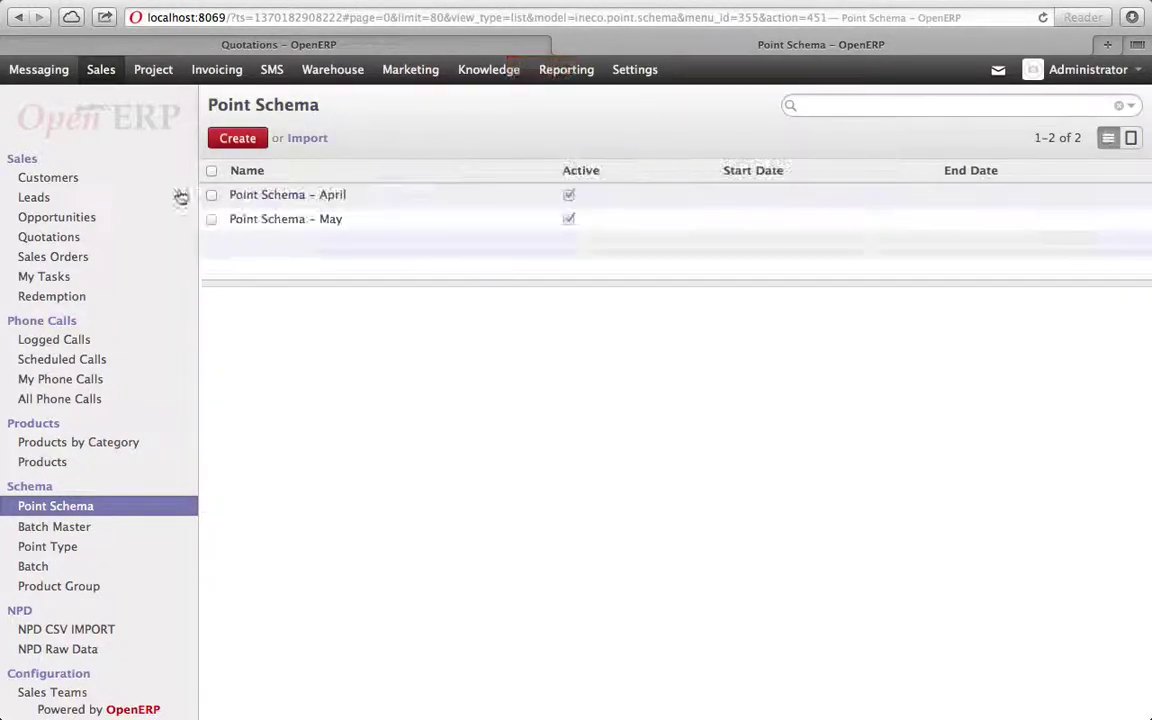
# In the quotations list, open the quotation dated 23/03/2013, set its point schema to Point Schema – May and save
pyautogui.click(308, 42)
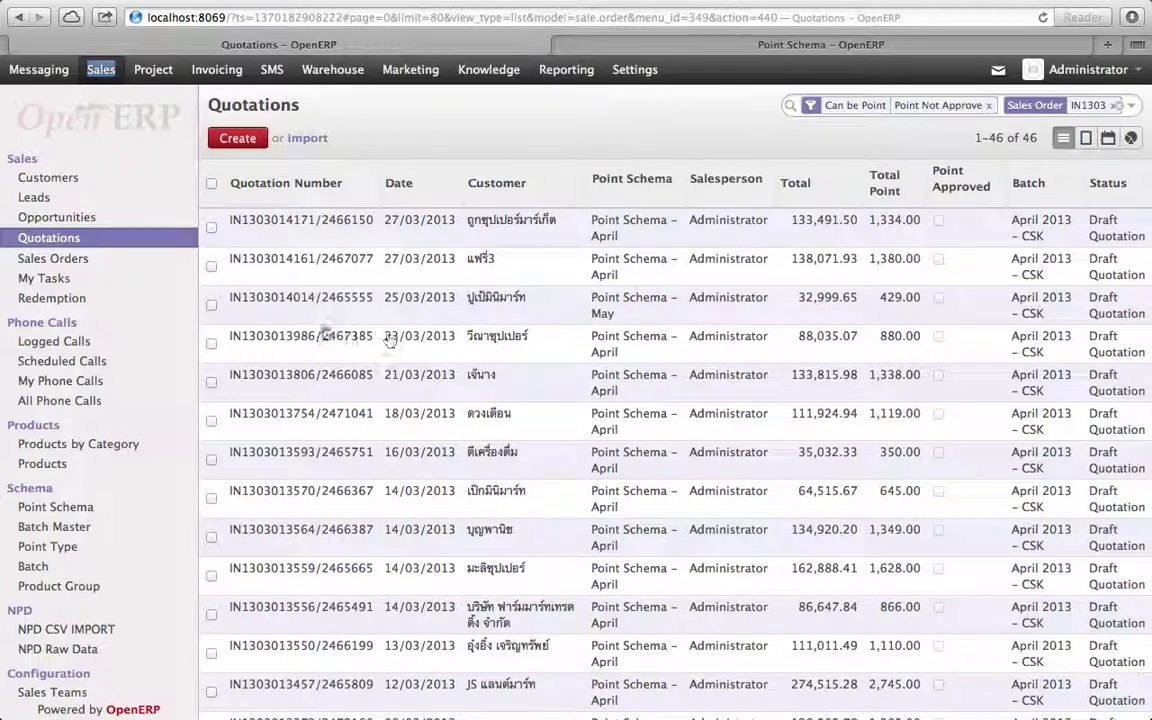
pyautogui.click(272, 305)
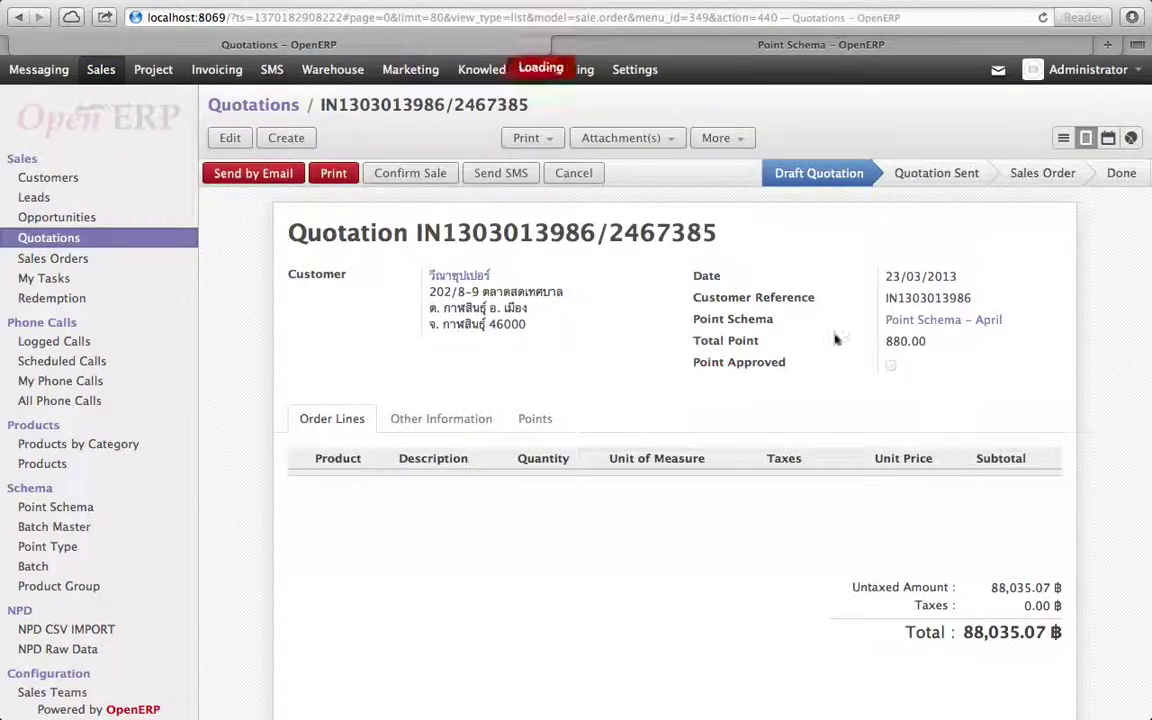
pyautogui.moveTo(886, 342); pyautogui.dragTo(937, 343)
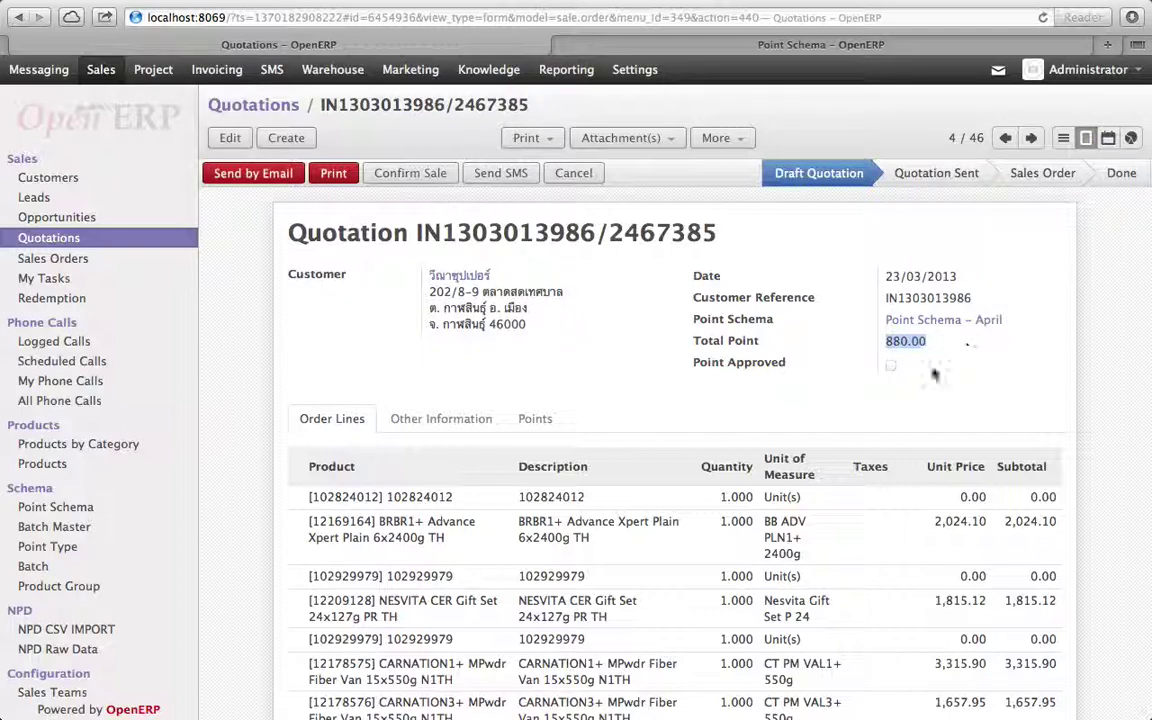
pyautogui.click(230, 137)
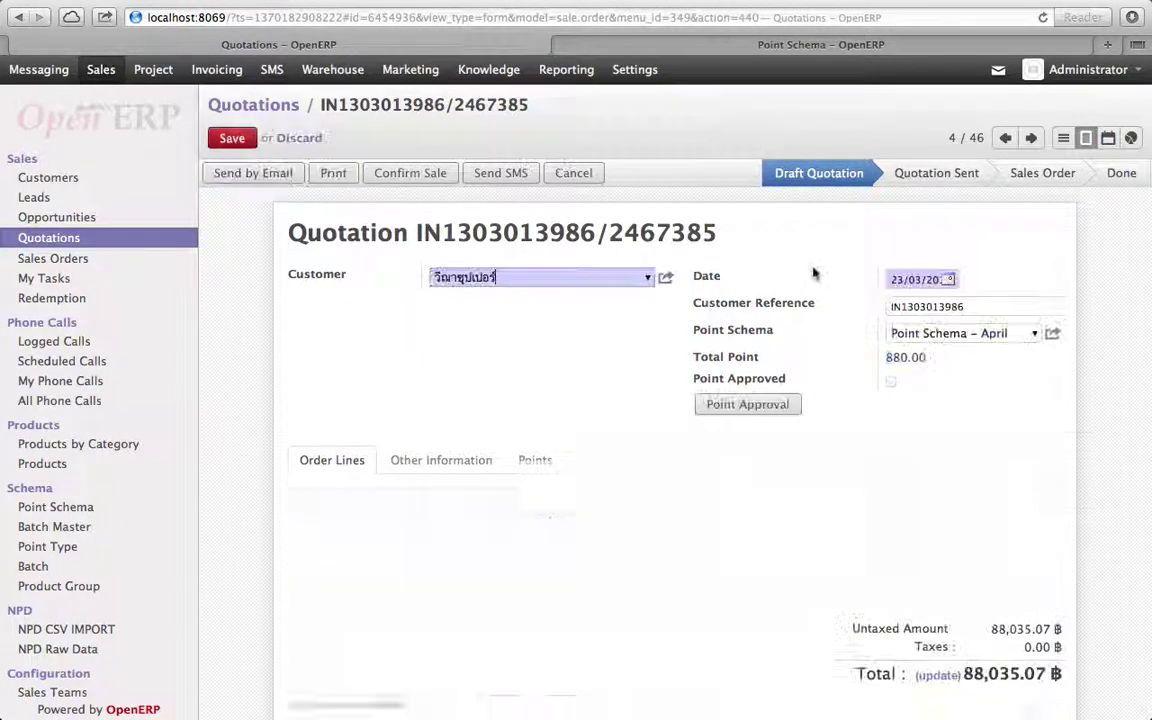
pyautogui.click(1034, 333)
pyautogui.click(996, 375)
pyautogui.click(230, 138)
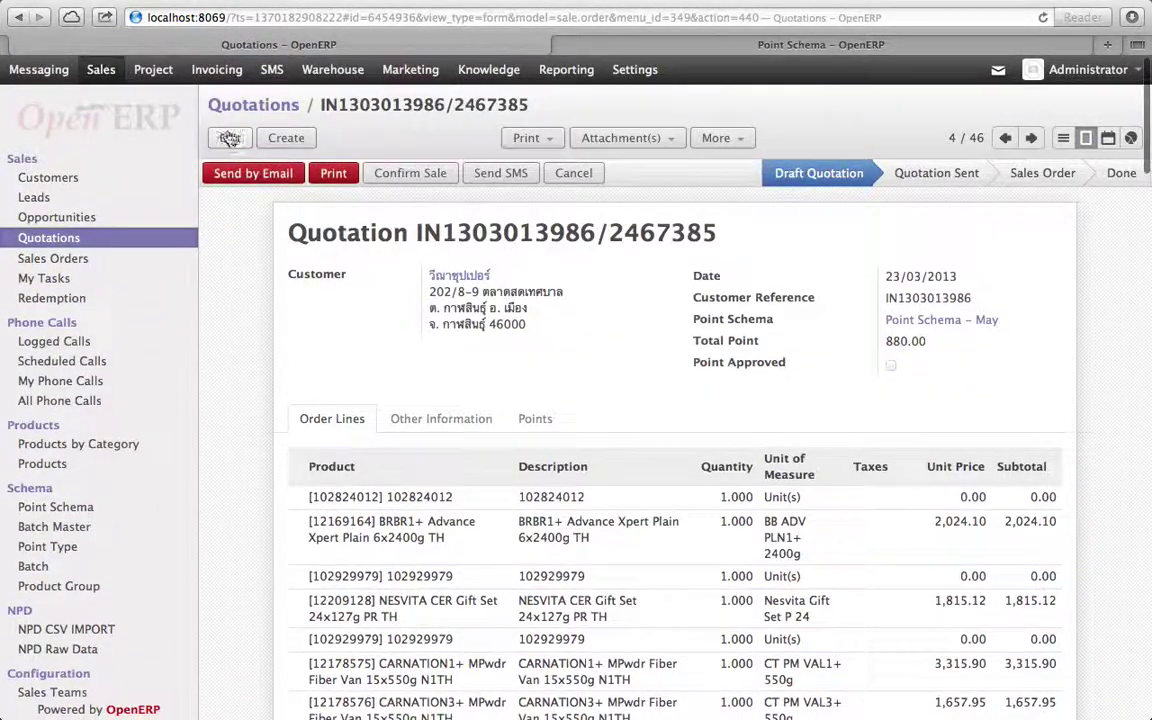
# Append a period to the customer reference of the 23/03/2013 quotation and save it
pyautogui.click(230, 138)
pyautogui.click(993, 306)
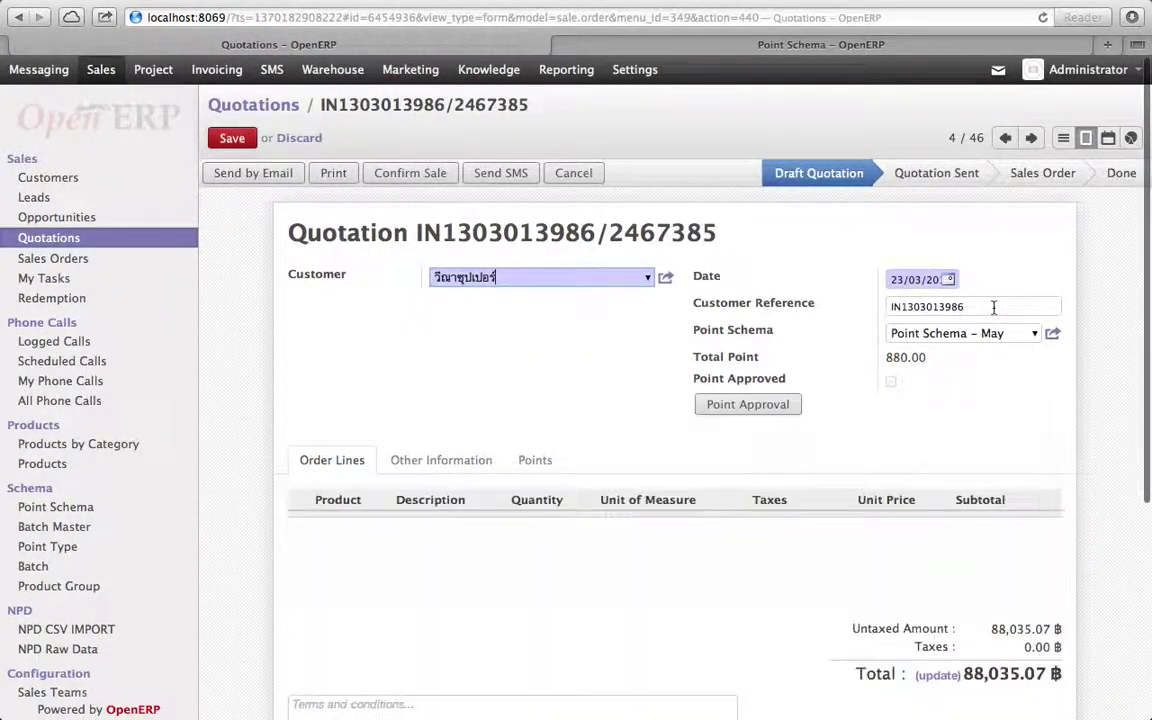
pyautogui.click(231, 138)
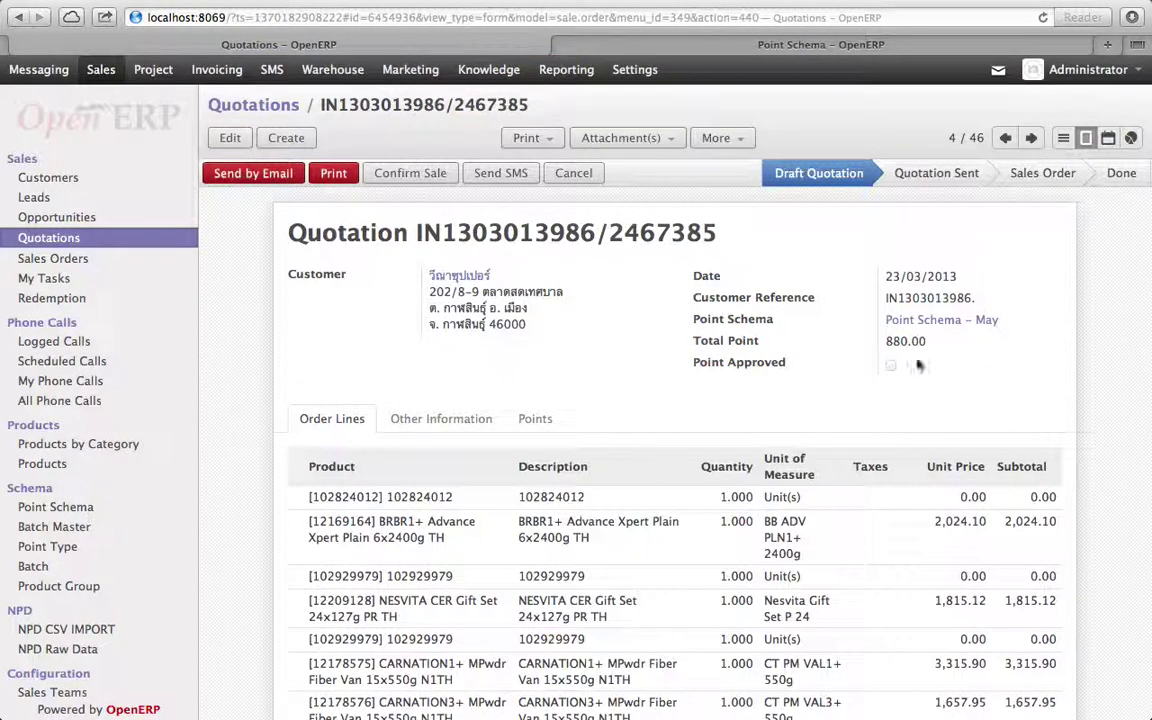
# Go to the following quotation, dated 21/03/2013, set its point schema to Point Schema – May and save
pyautogui.click(1032, 138)
pyautogui.click(1036, 138)
pyautogui.click(229, 138)
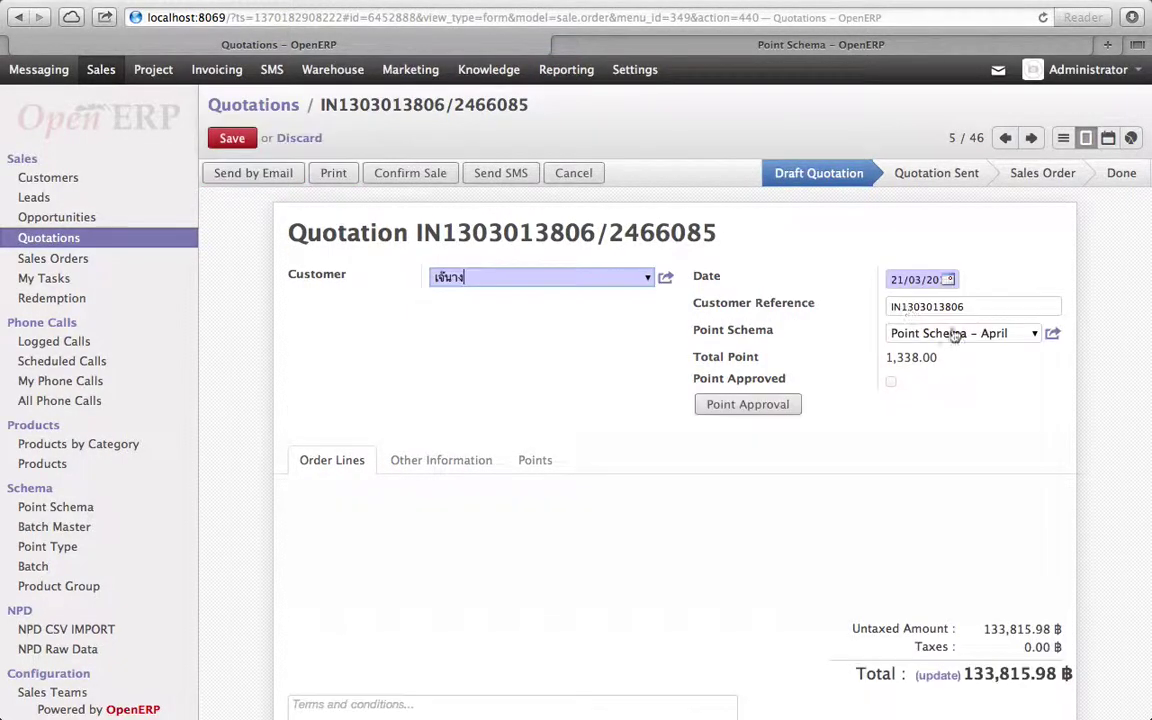
pyautogui.click(1035, 333)
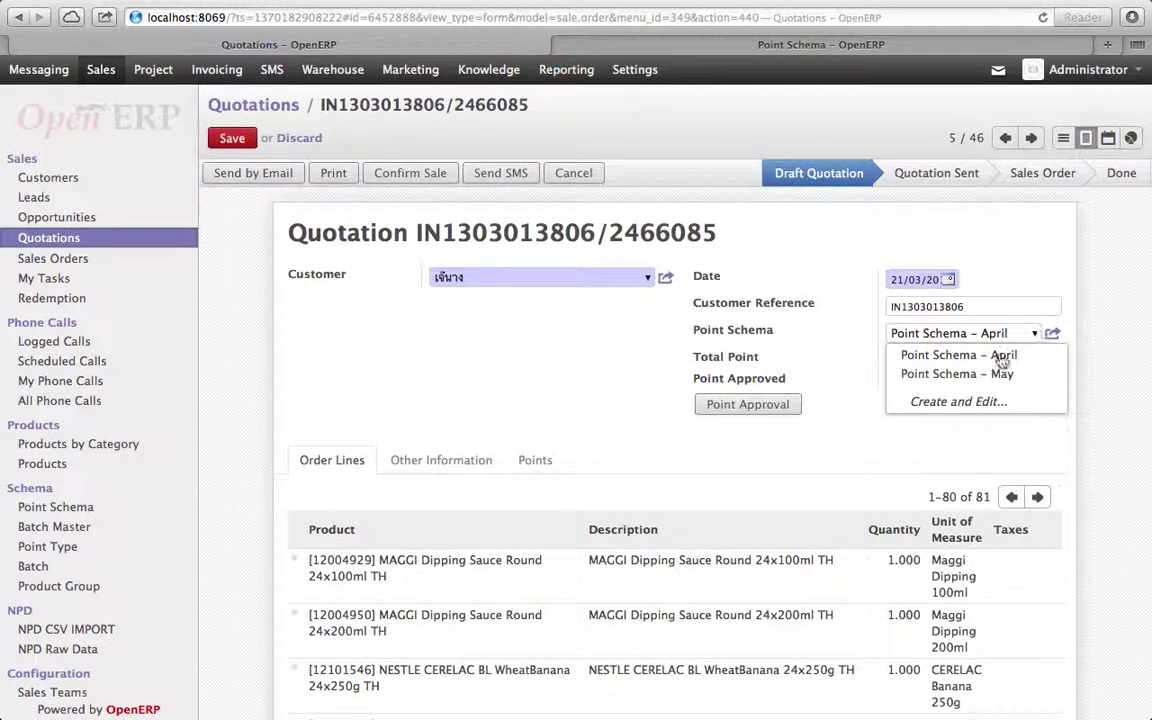
pyautogui.click(918, 374)
pyautogui.click(232, 140)
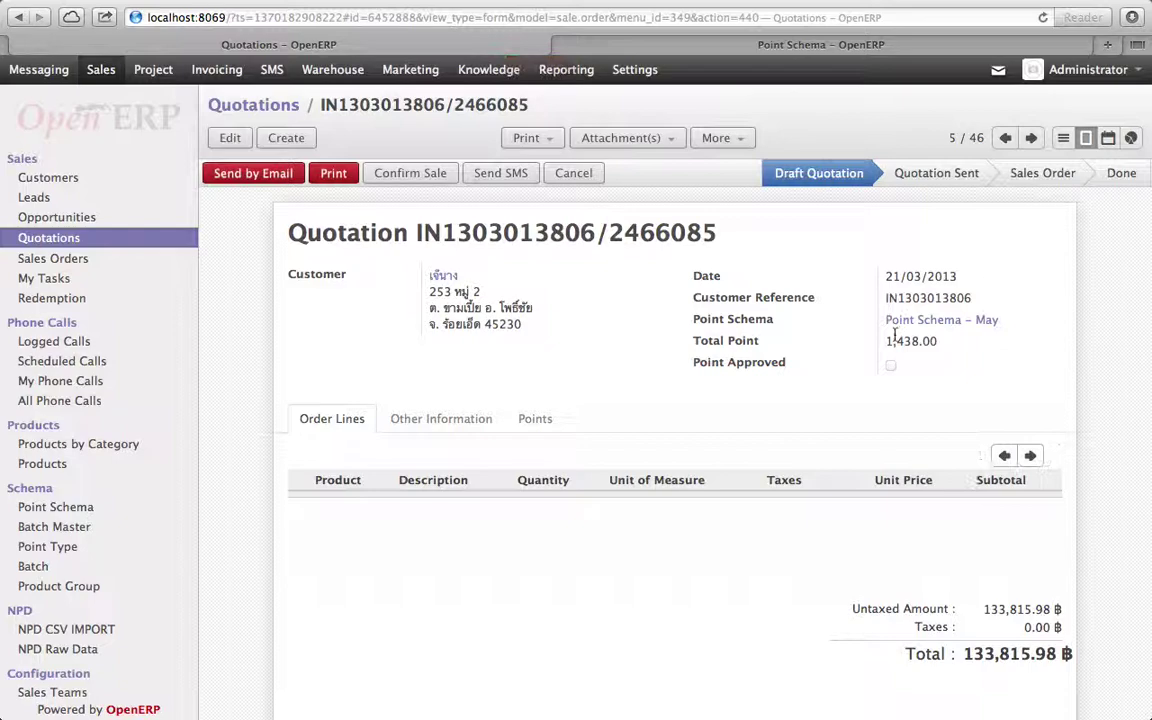
# Examine the points breakdown of the 21/03/2013 quotation, focusing on the second Point Customer value
pyautogui.click(535, 420)
pyautogui.scroll(-4, 770, 452)
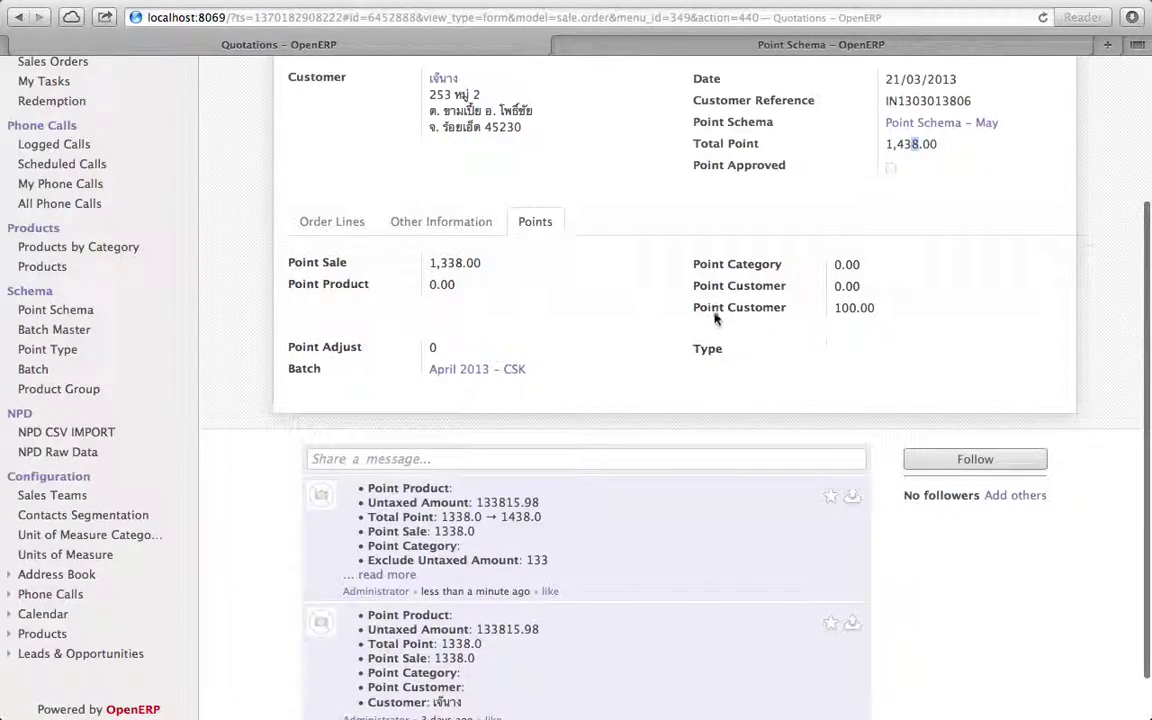
pyautogui.moveTo(697, 310); pyautogui.dragTo(856, 312)
pyautogui.doubleClick(854, 308)
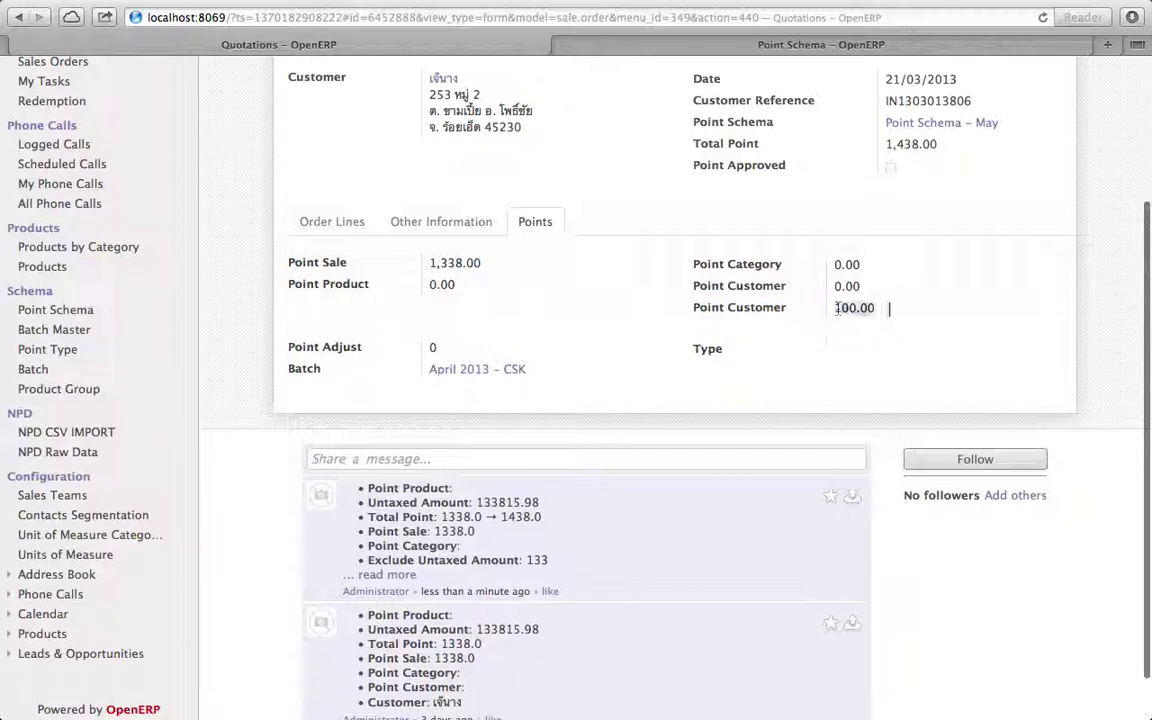
pyautogui.scroll(1, 928, 335)
pyautogui.scroll(2, 928, 335)
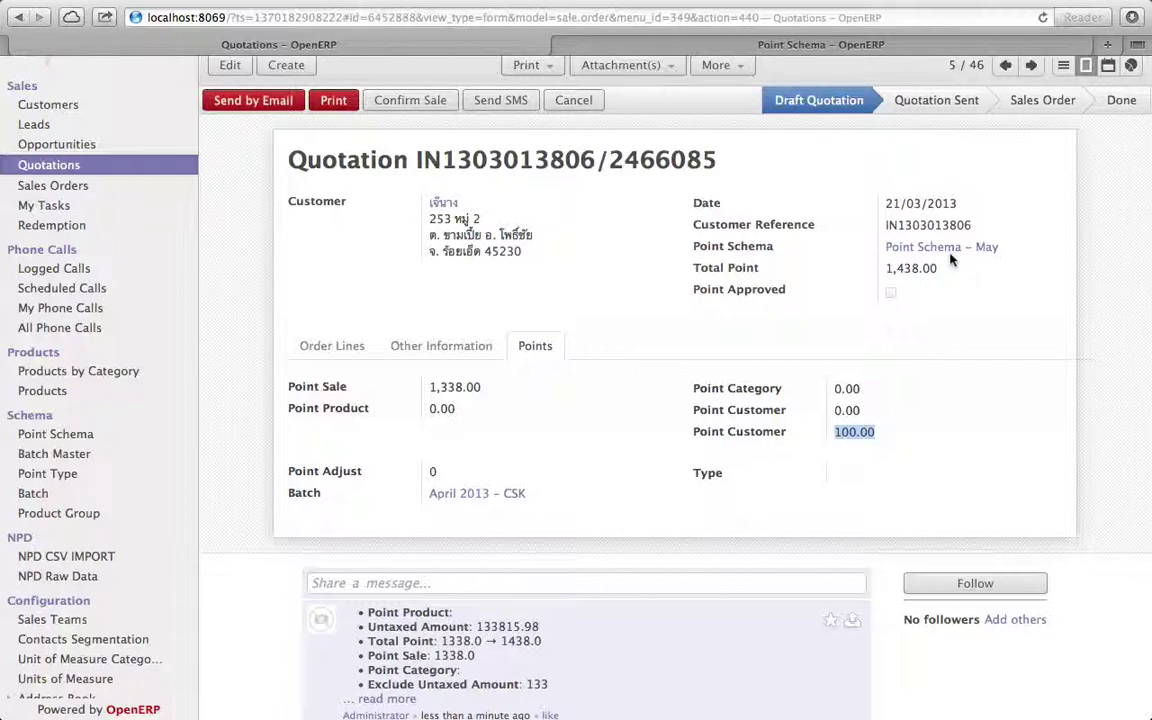
# From the quotation, open its linked Point Schema – May, review the Buy Product In Group rule and return to the quotation
pyautogui.click(961, 248)
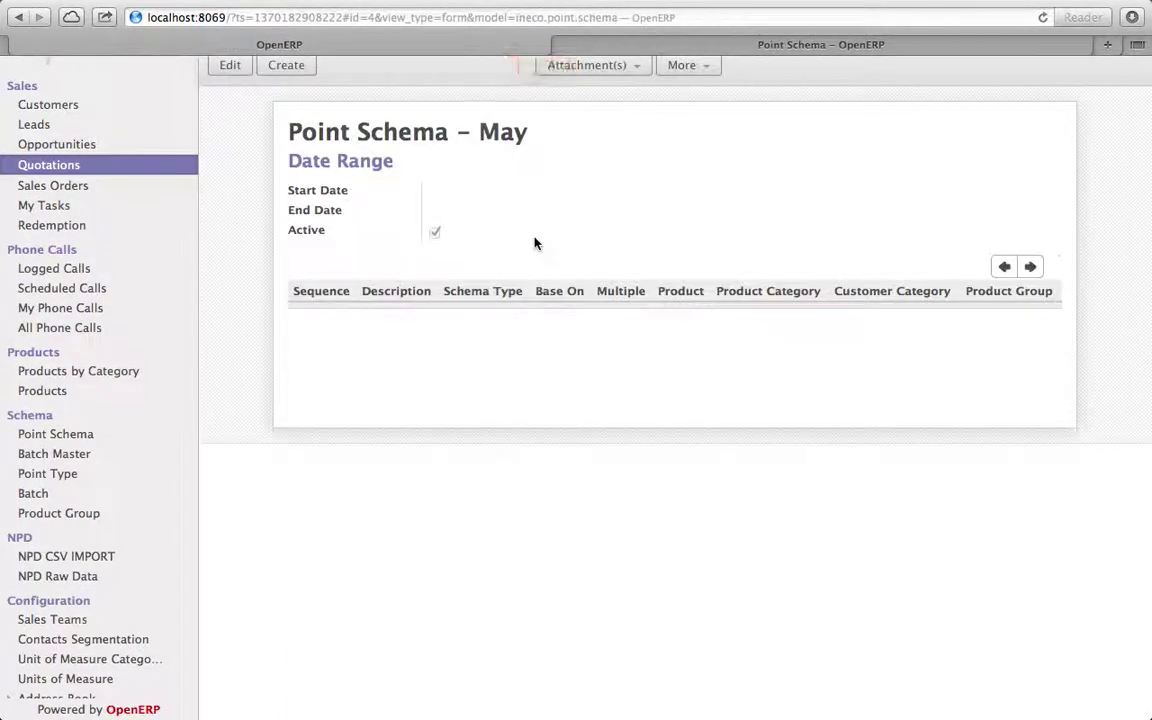
pyautogui.click(424, 355)
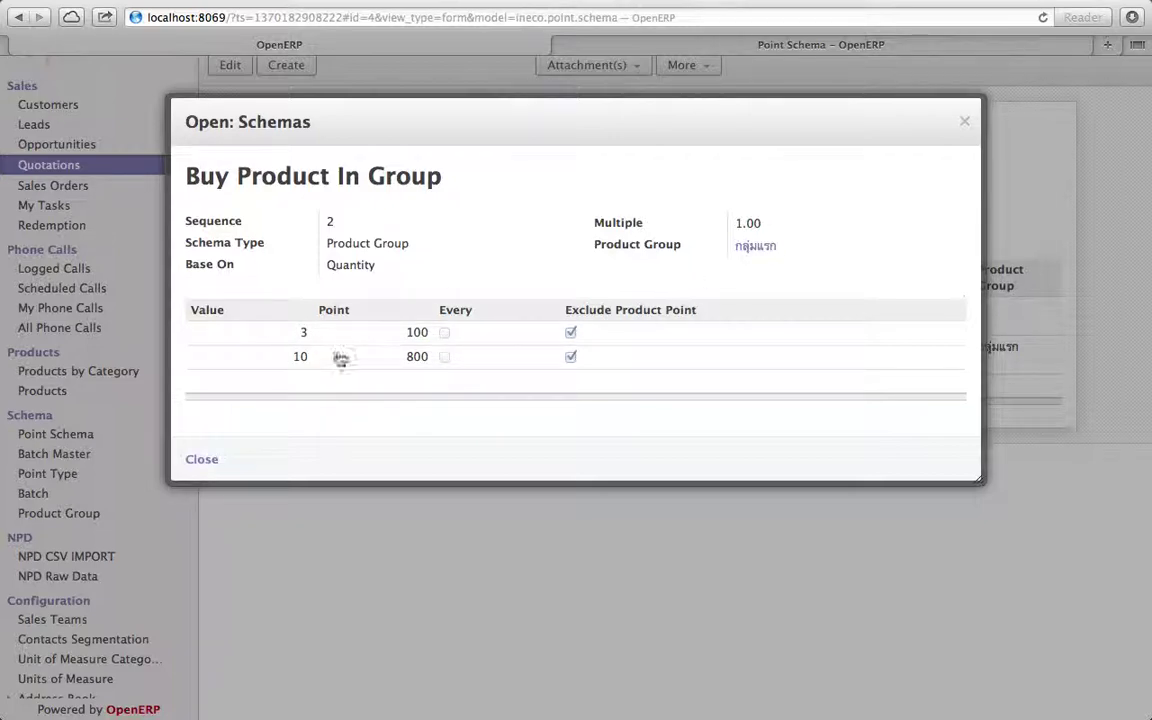
pyautogui.click(964, 121)
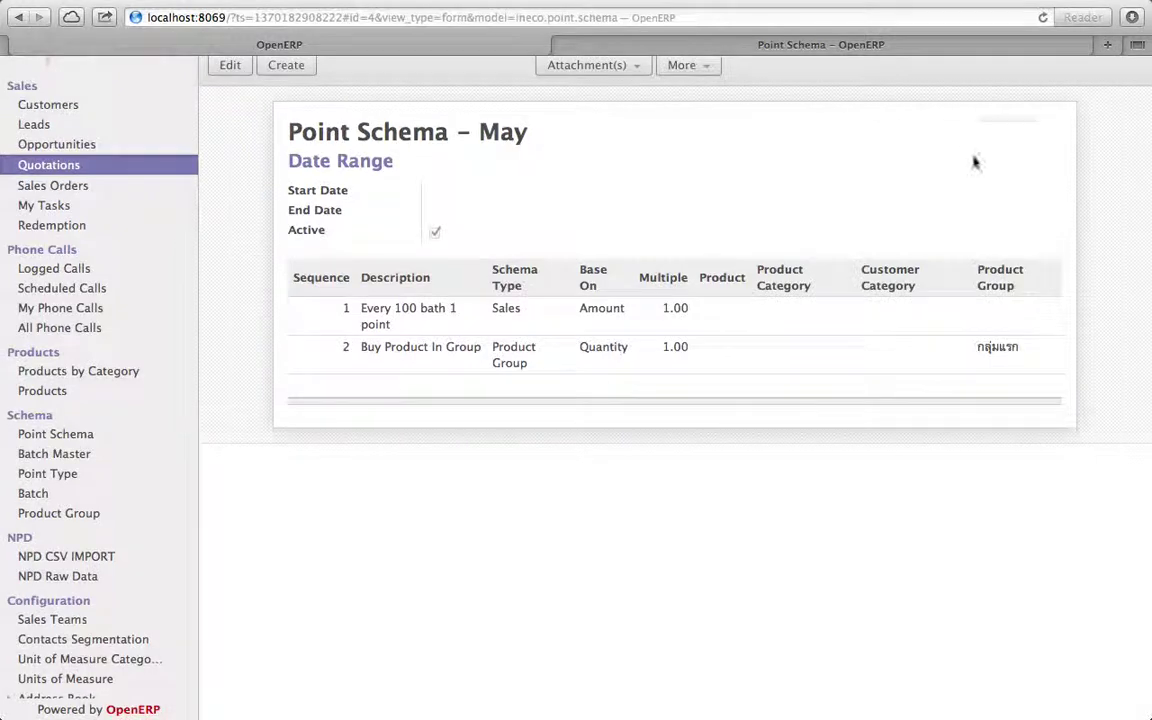
pyautogui.scroll(2, 998, 293)
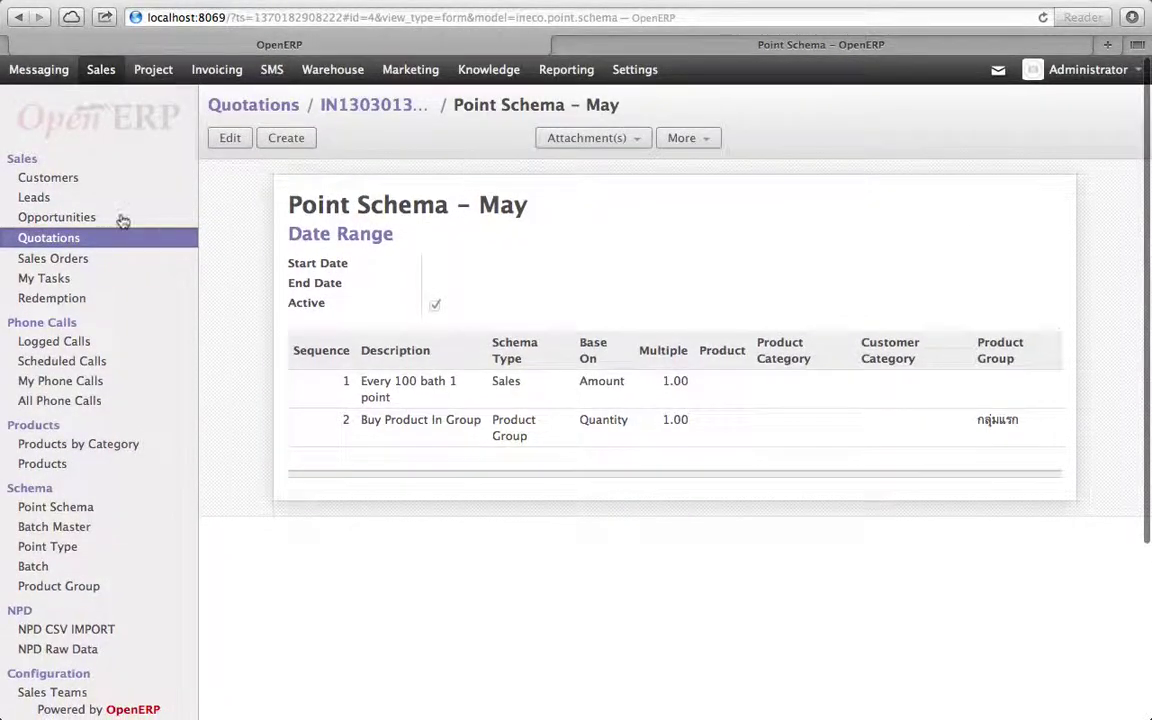
pyautogui.click(375, 107)
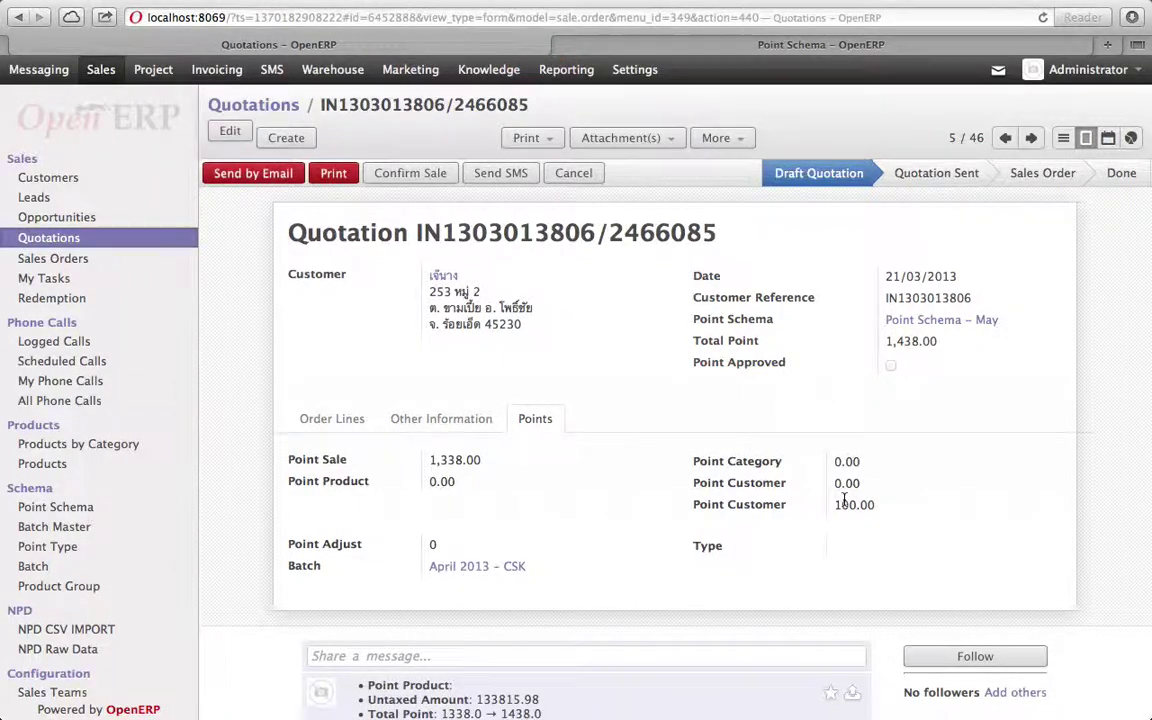
# Compare the quotation's Point Sale value with its second Point Customer value and return to the quotations list
pyautogui.moveTo(430, 460); pyautogui.dragTo(498, 460)
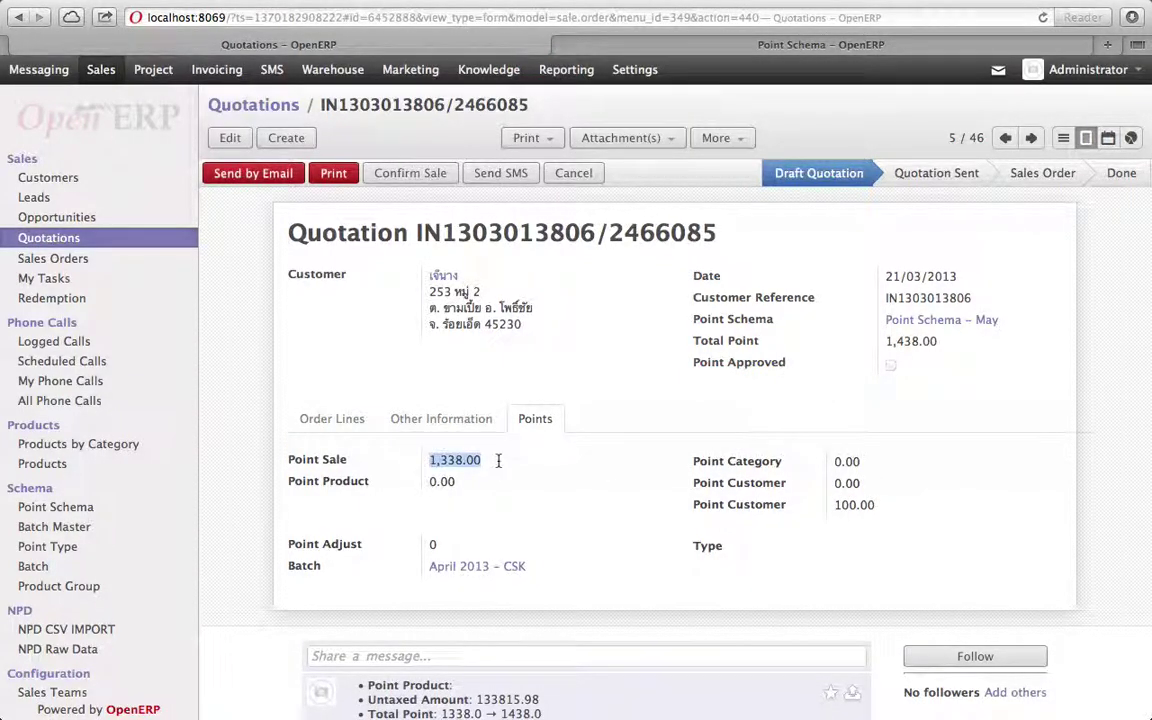
pyautogui.moveTo(840, 507); pyautogui.dragTo(916, 512)
pyautogui.click(916, 512)
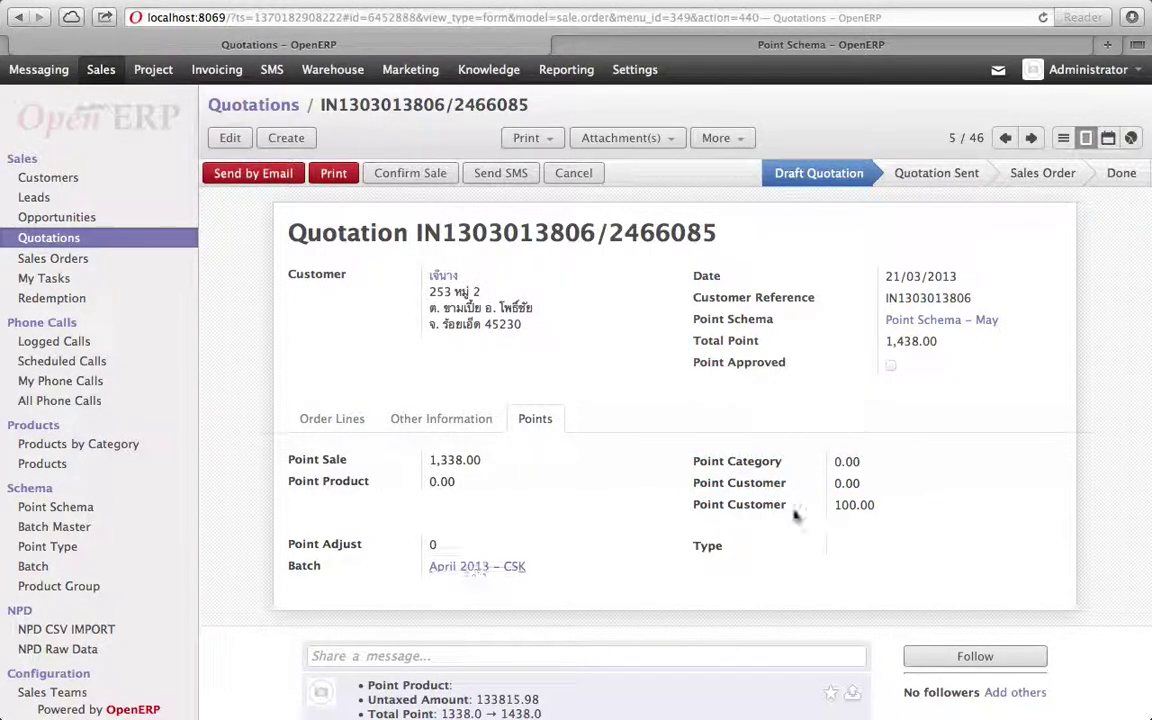
pyautogui.rightClick(984, 412)
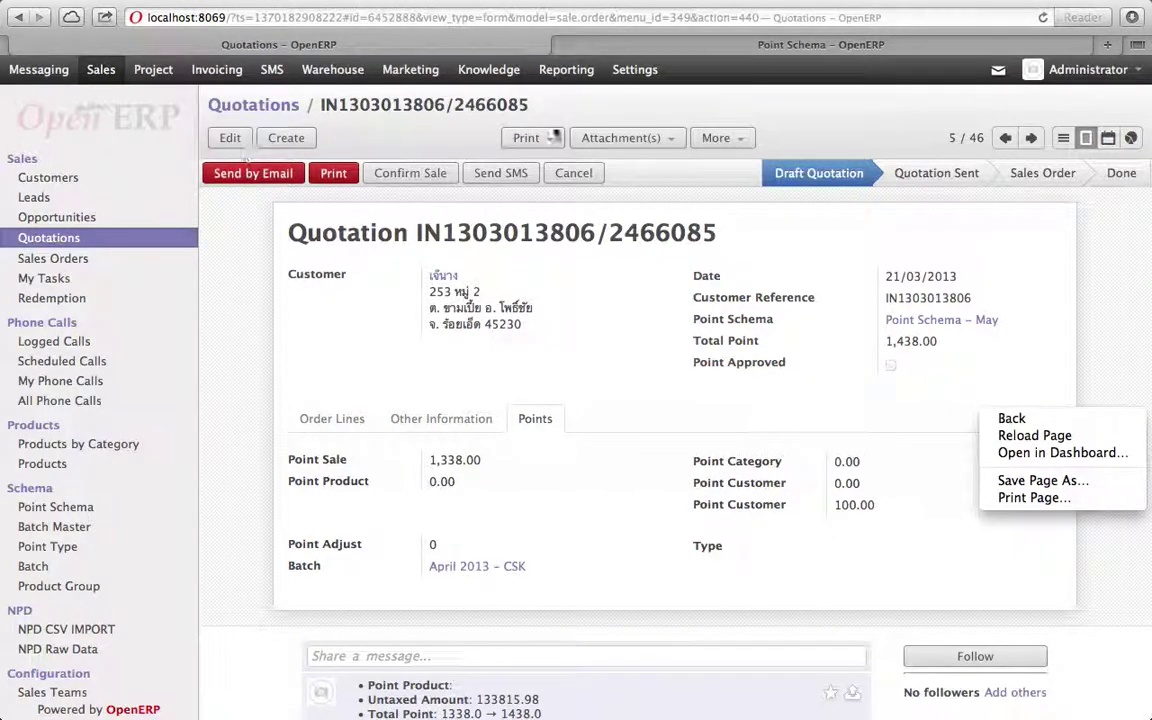
pyautogui.click(954, 125)
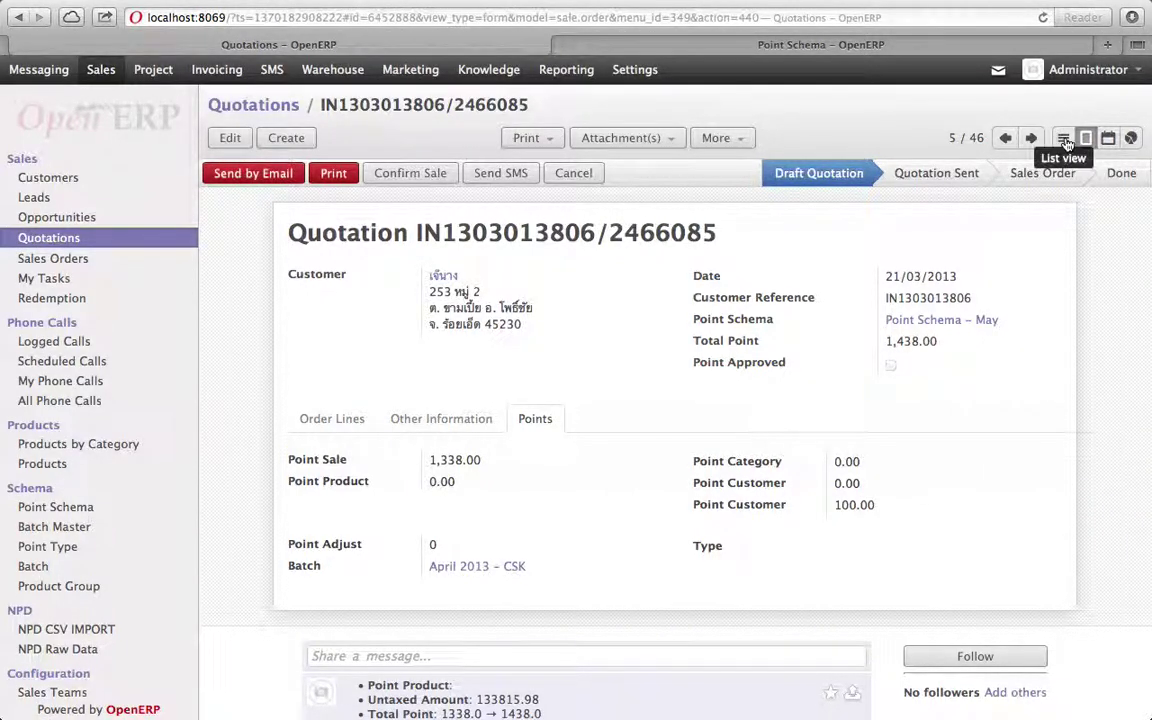
pyautogui.click(1064, 140)
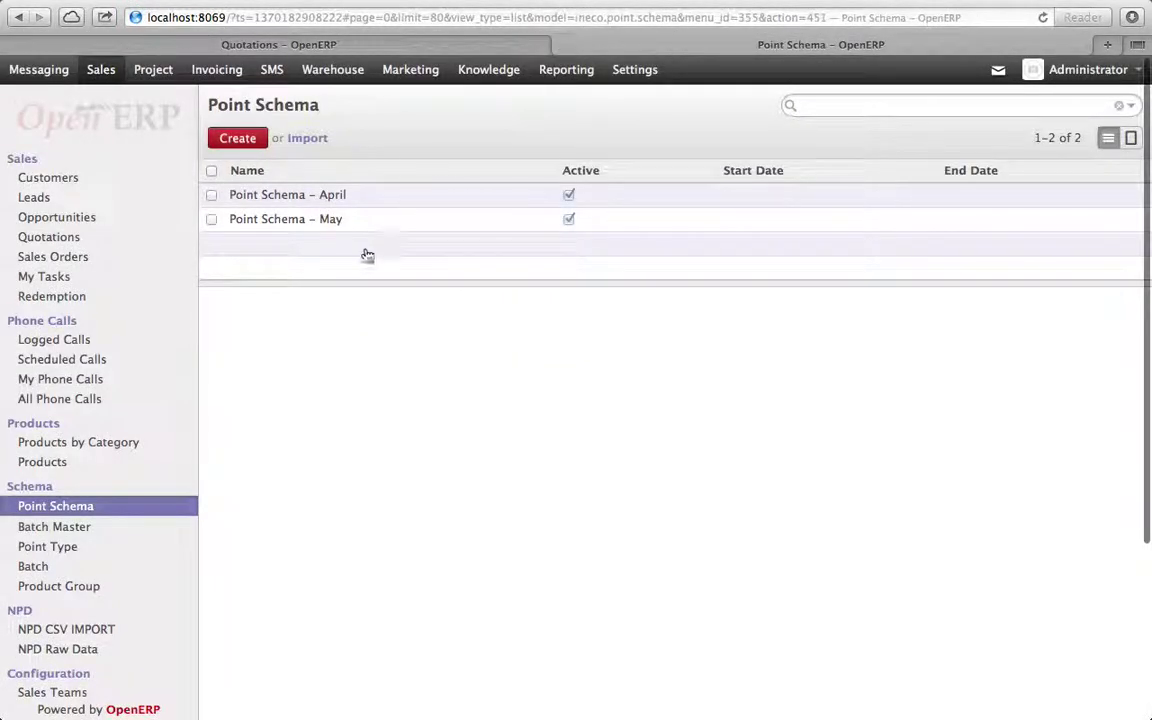
# Check the product group list and review the Buy Product In Group rule of Point Schema – May, returning to the schema list
pyautogui.click(70, 587)
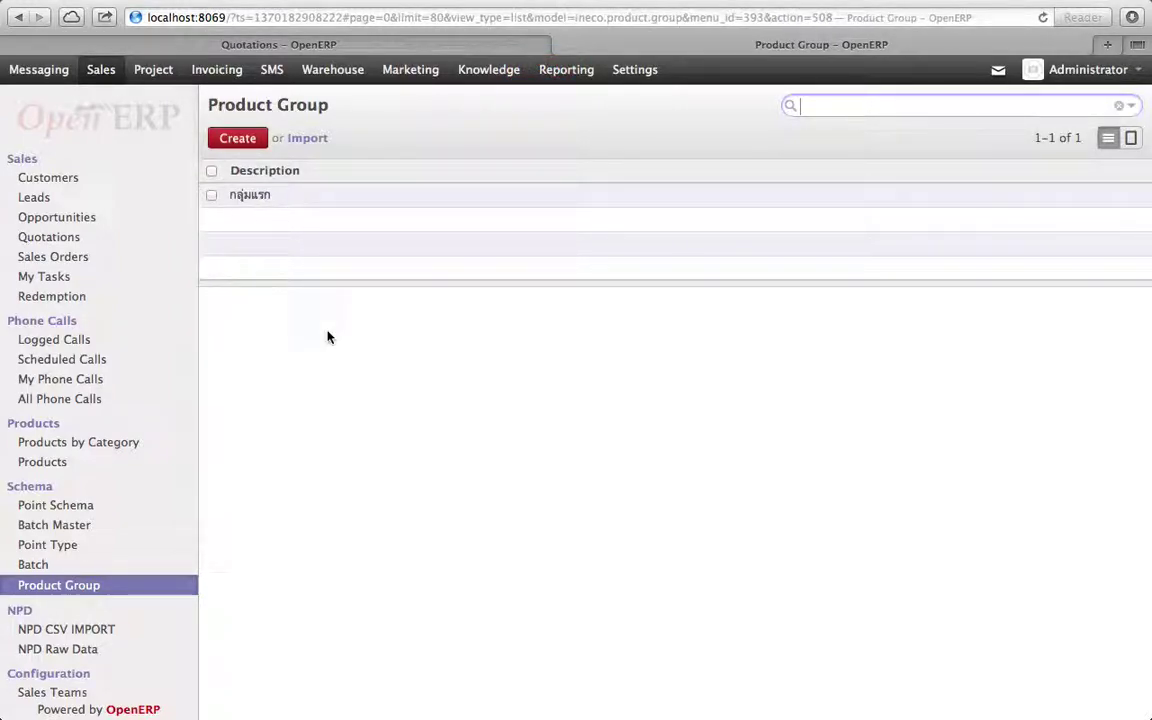
pyautogui.click(57, 507)
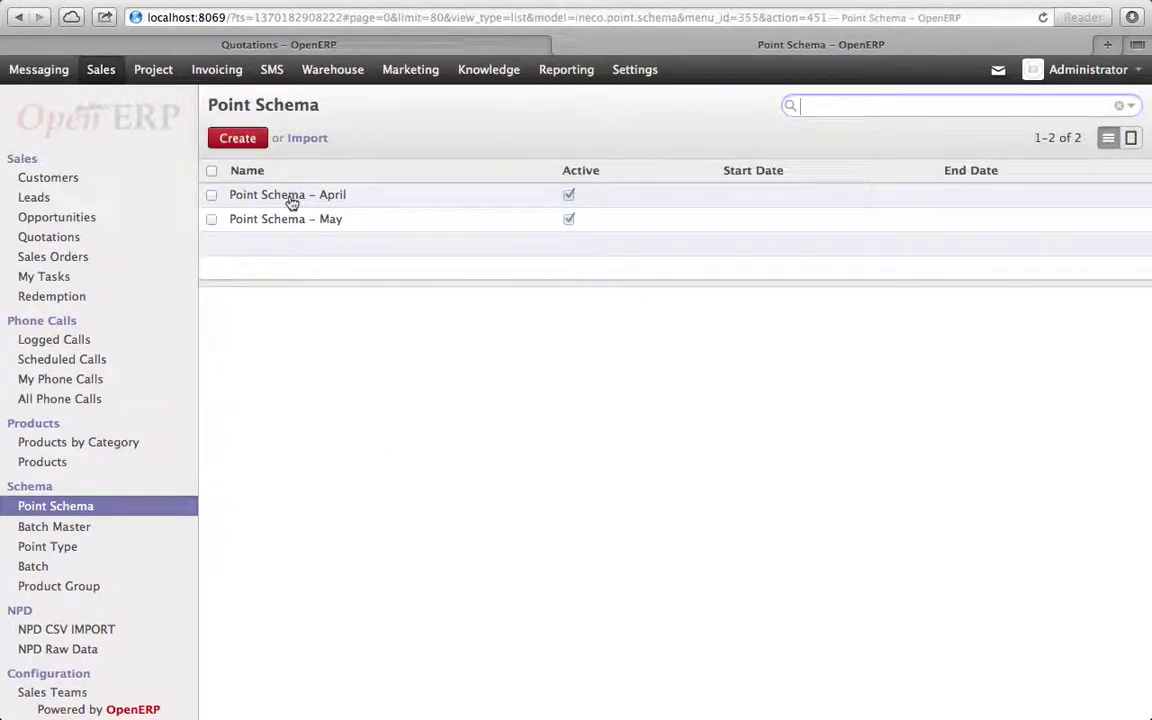
pyautogui.click(285, 220)
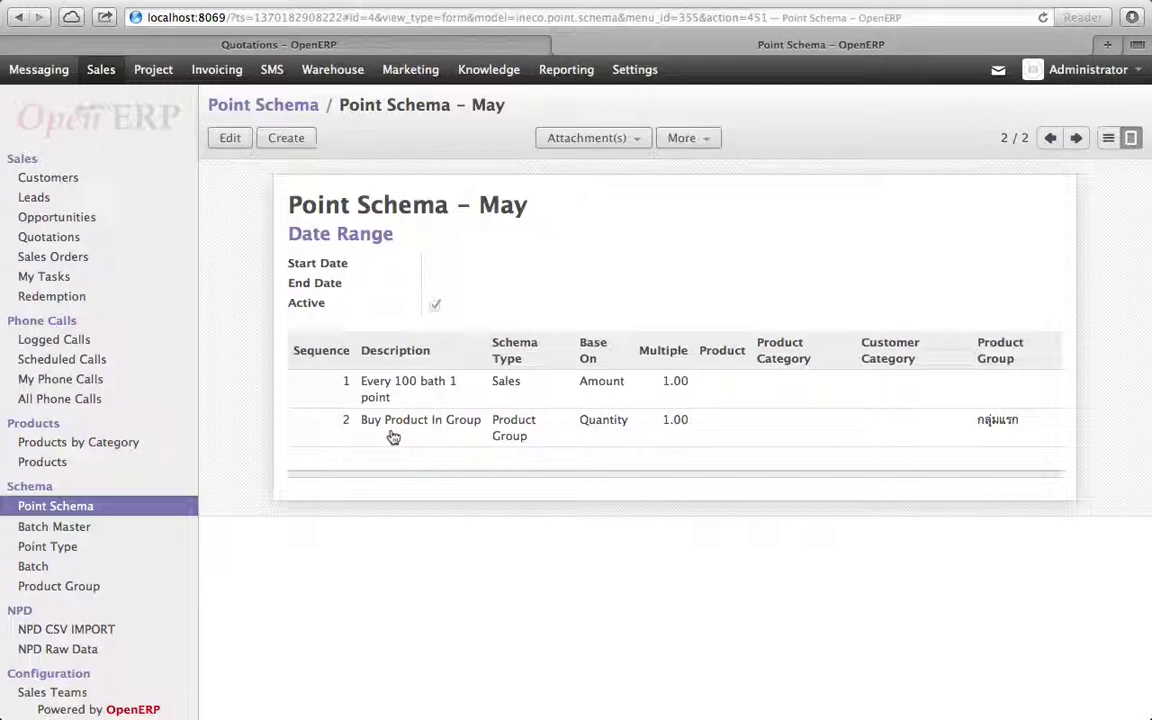
pyautogui.click(464, 430)
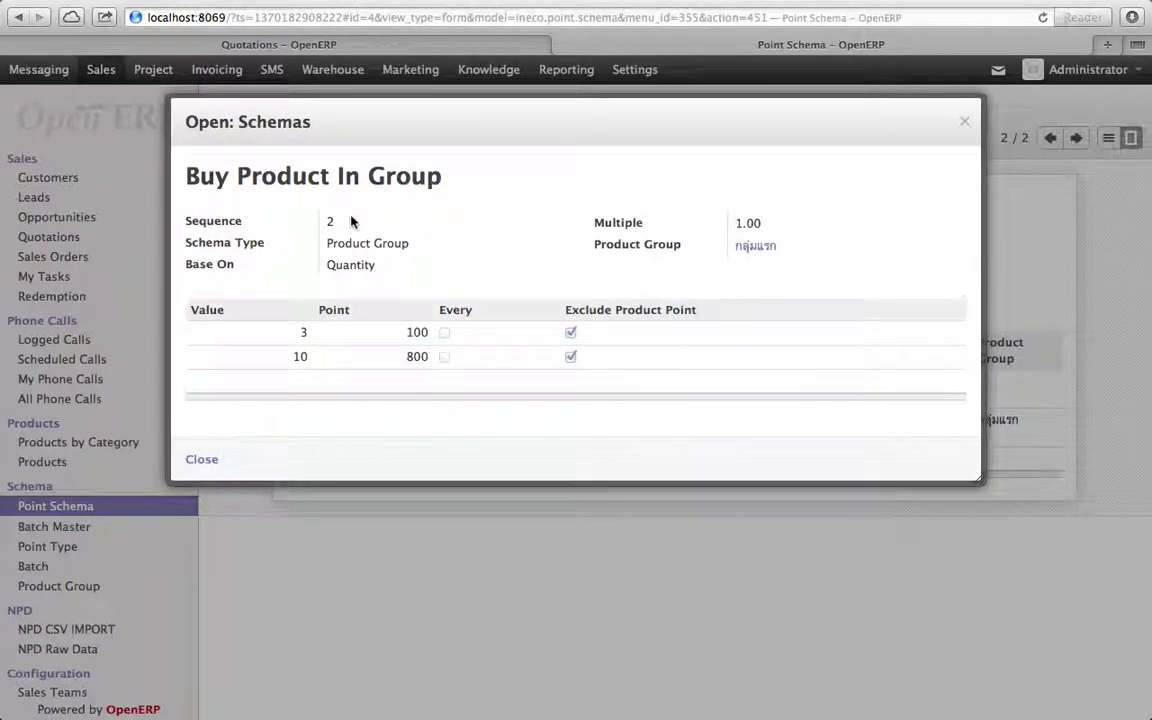
pyautogui.click(964, 124)
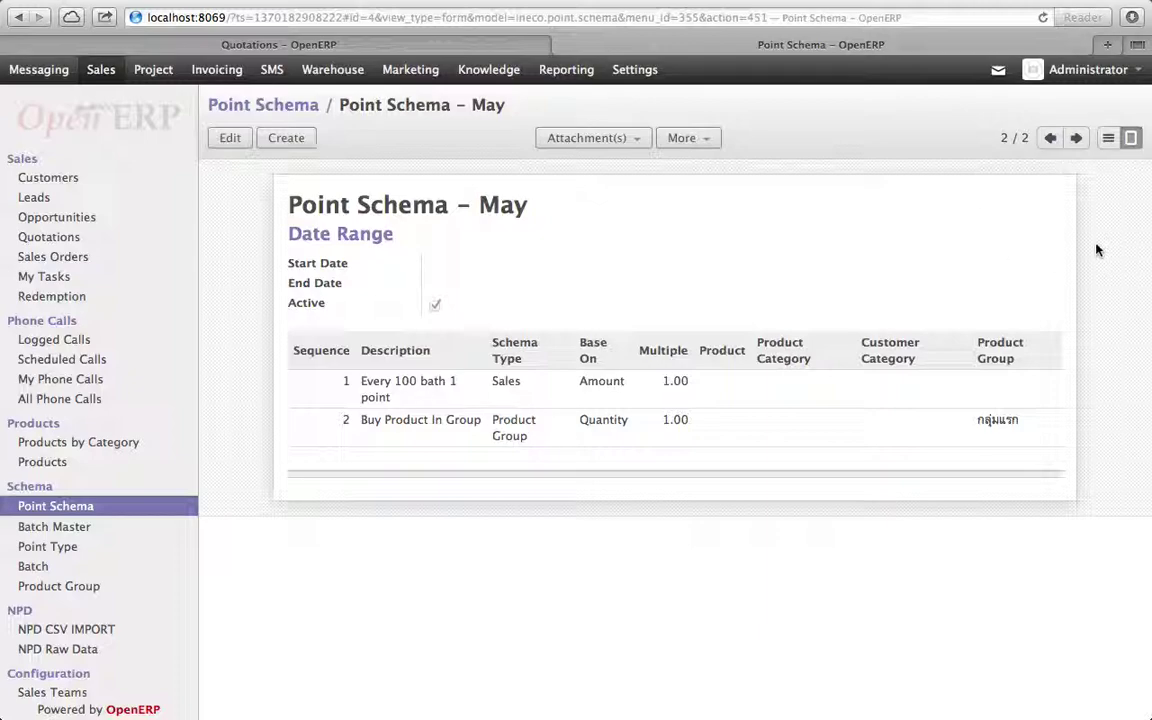
pyautogui.click(1108, 138)
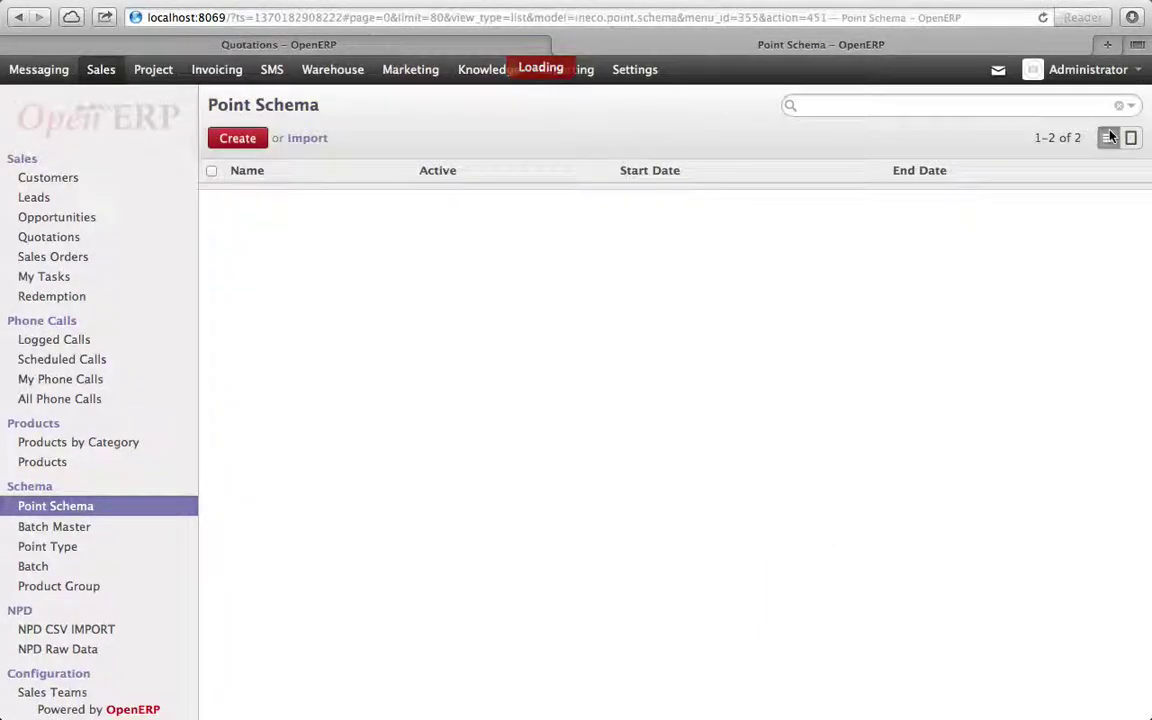
pyautogui.hotkey('ctrl', 'Left')
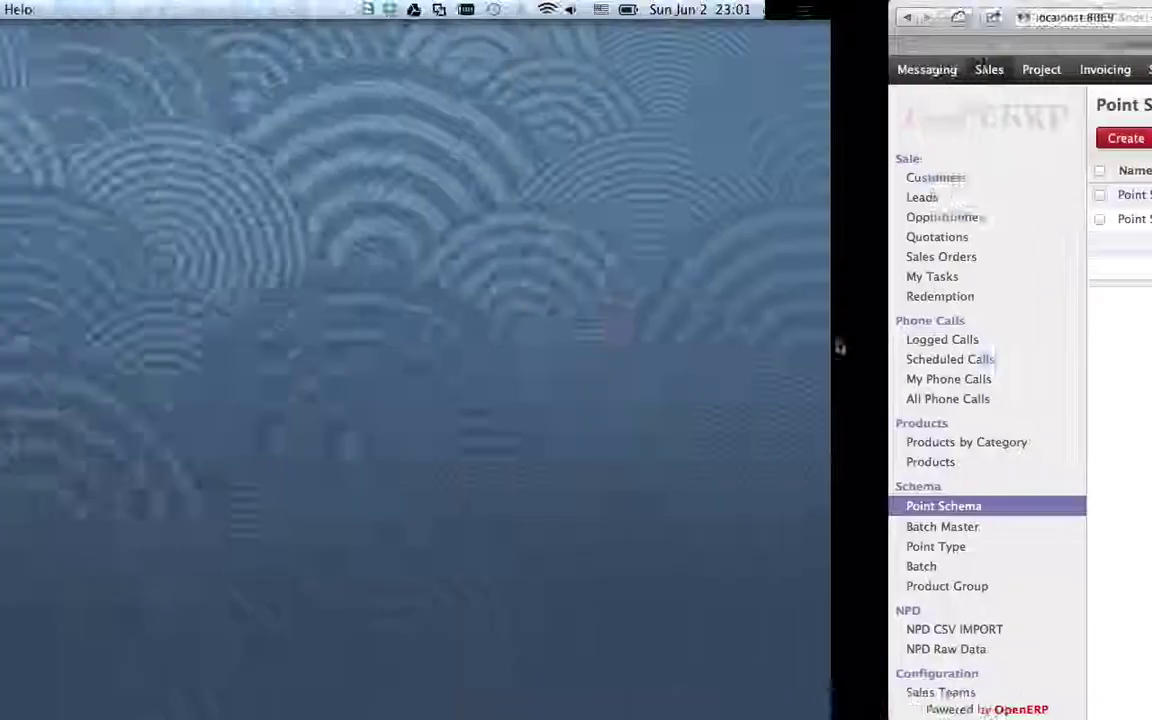